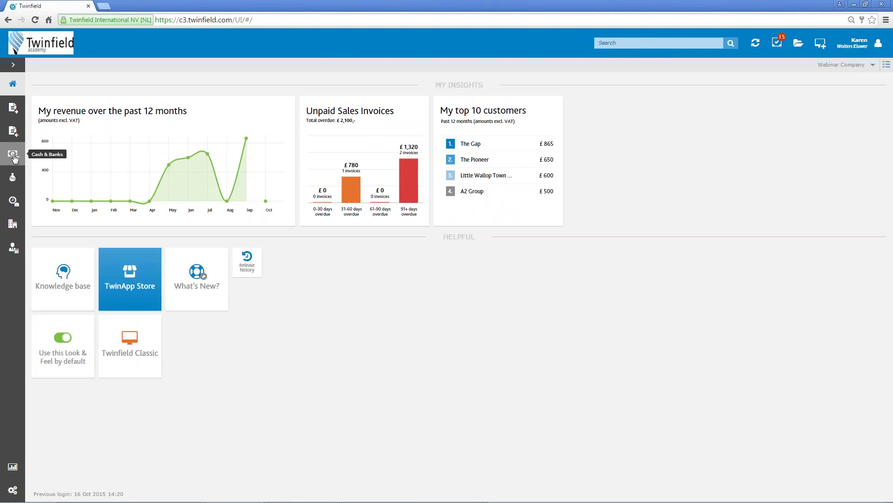
Step: Upload the file Demo bank statement (Autosaved).csv to the File Manager for importing bank statements
left_click(14, 157)
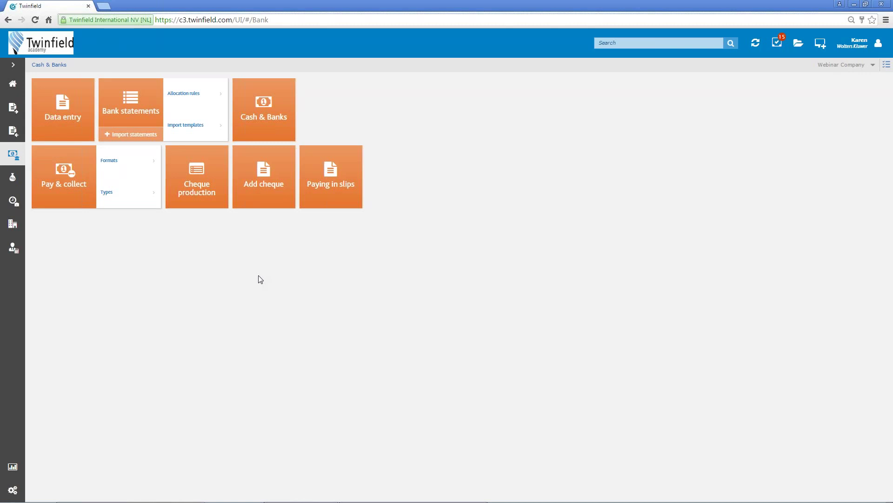
left_click(132, 137)
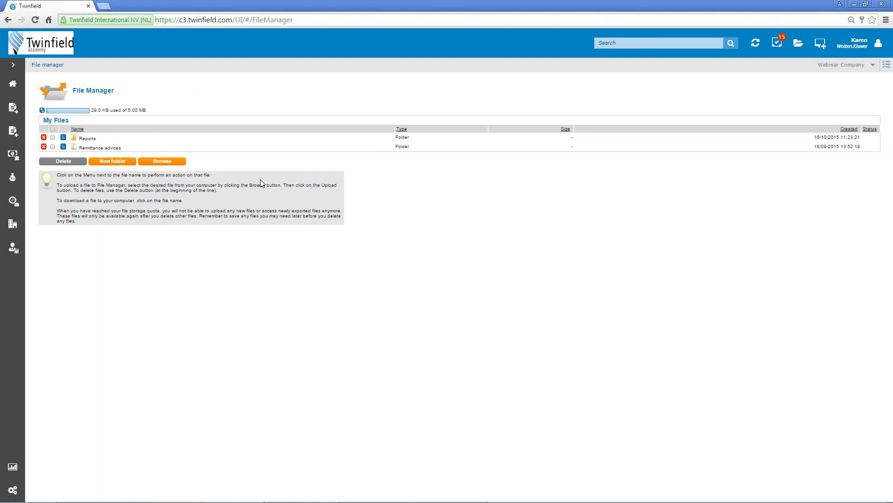
left_click(171, 163)
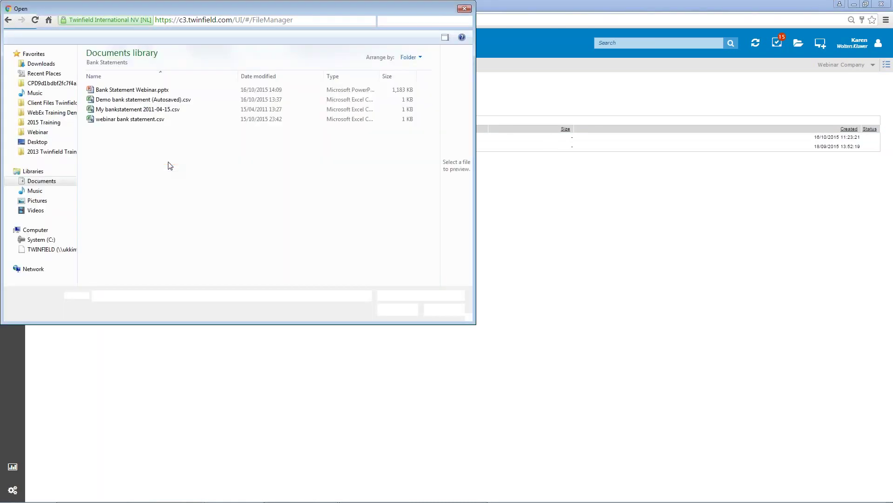
double_click(122, 100)
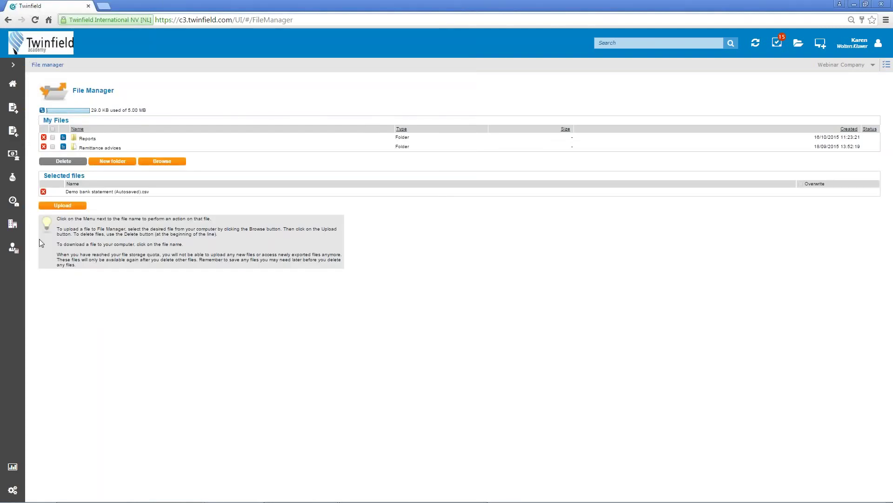
left_click(65, 208)
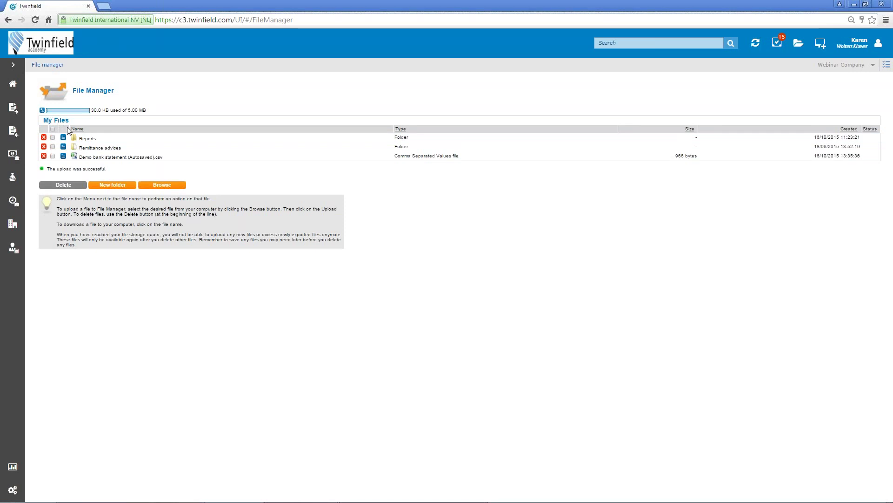
Step: Start importing the uploaded CSV file and create a new import template named Demo Bank
left_click(63, 157)
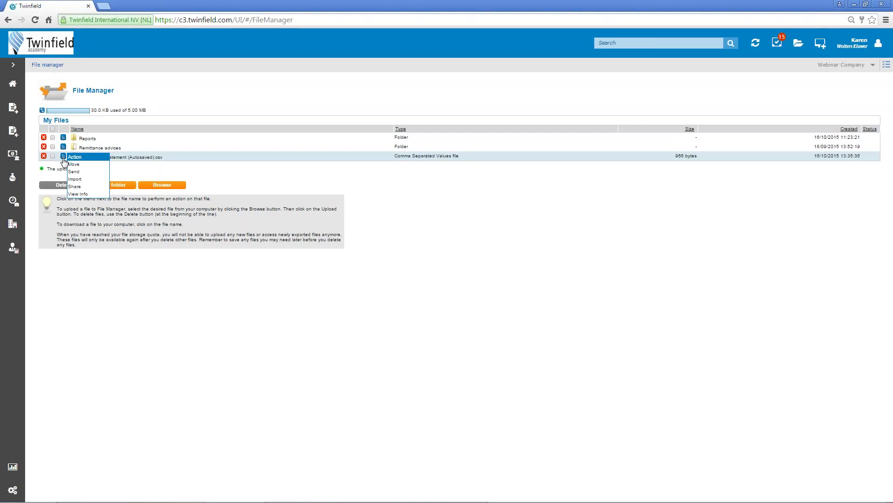
left_click(80, 180)
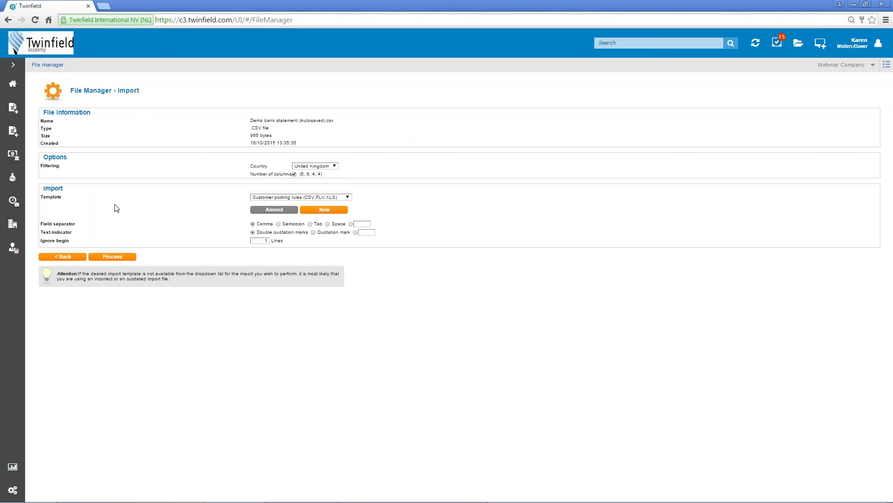
left_click(348, 198)
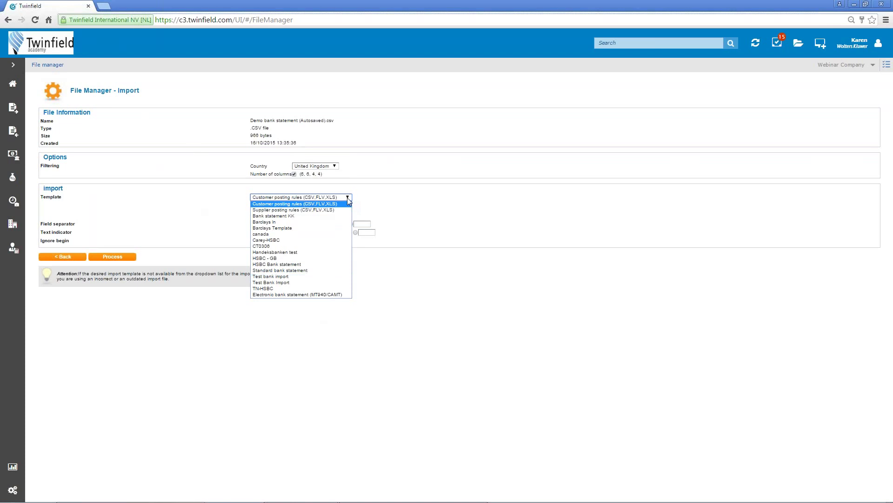
left_click(349, 197)
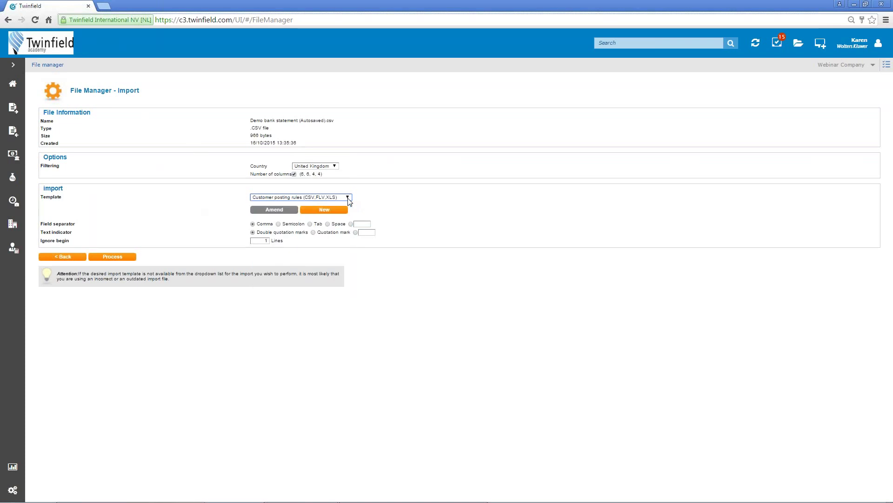
left_click(326, 211)
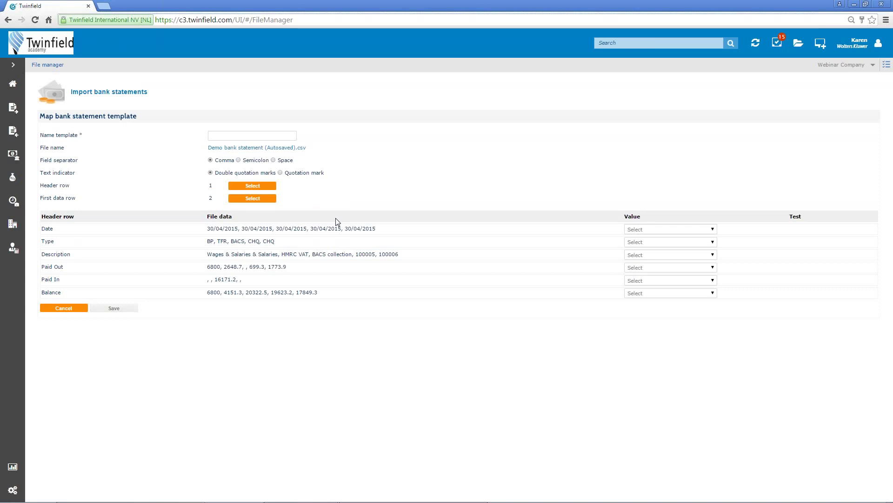
left_click(249, 137)
type("Demo Bank")
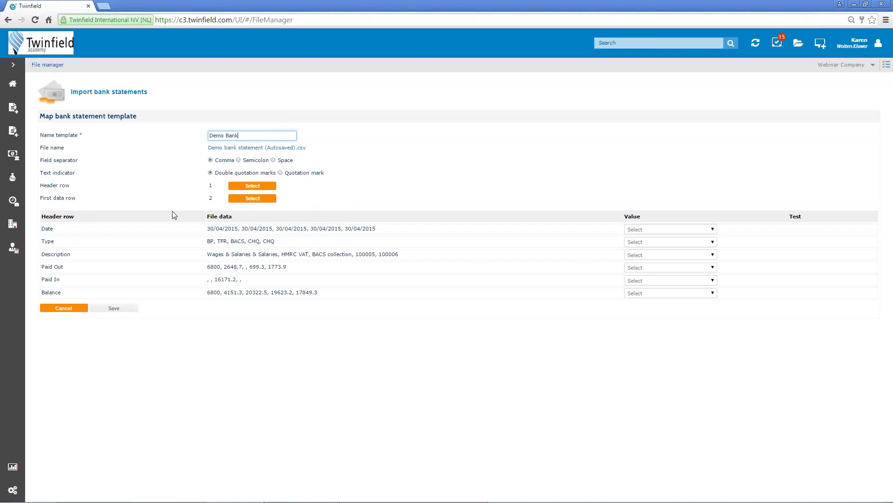
Step: Review the header row choice without changing it, and confirm the BP Wages & Salaries row as the first data row
left_click(249, 186)
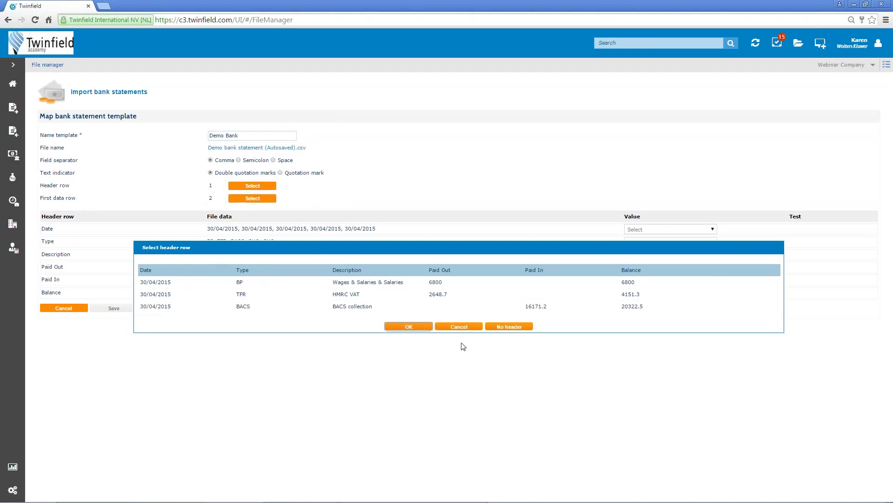
left_click(466, 330)
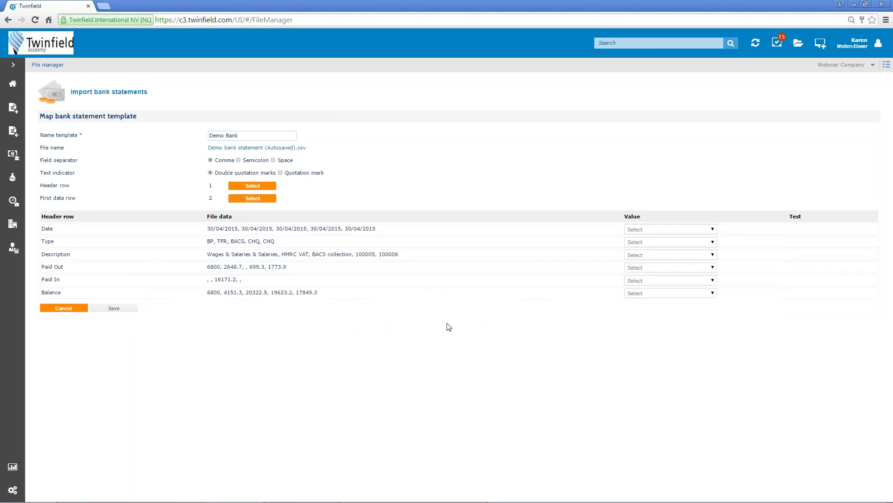
left_click(253, 199)
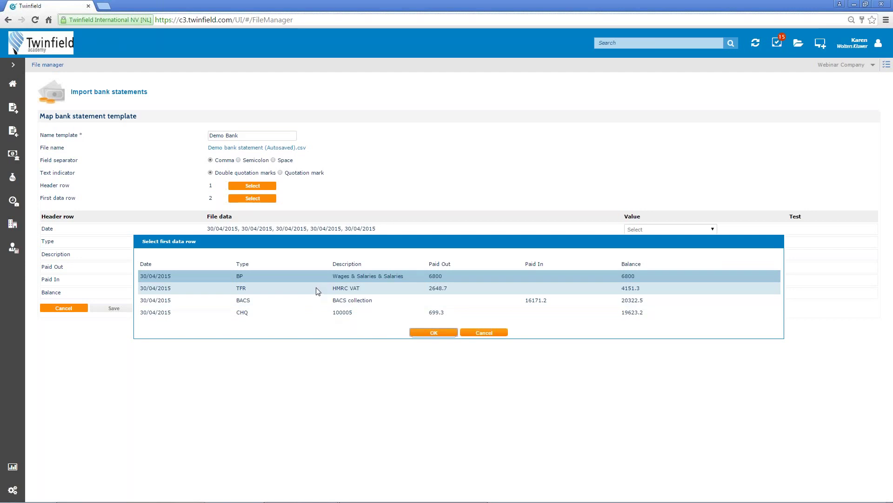
left_click(249, 302)
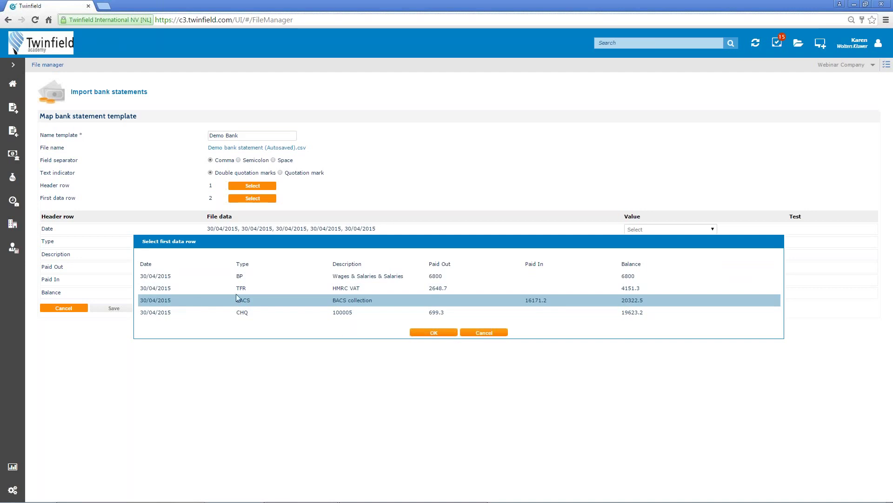
left_click(241, 277)
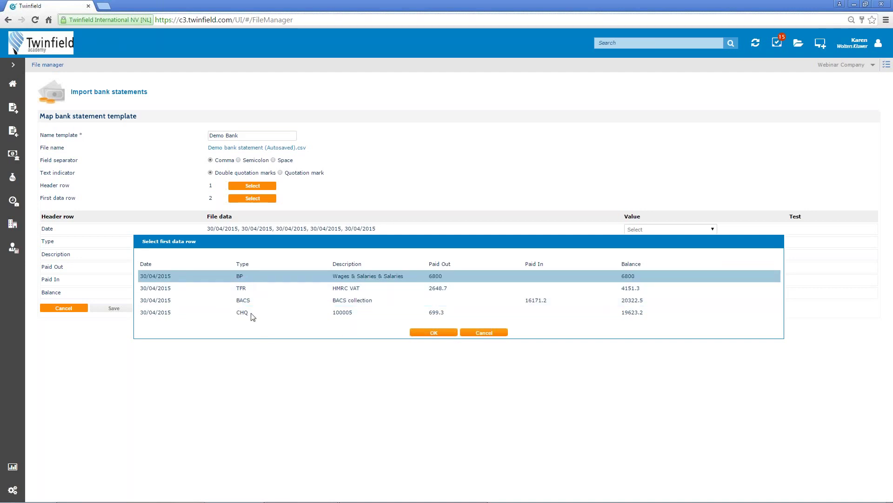
left_click(425, 333)
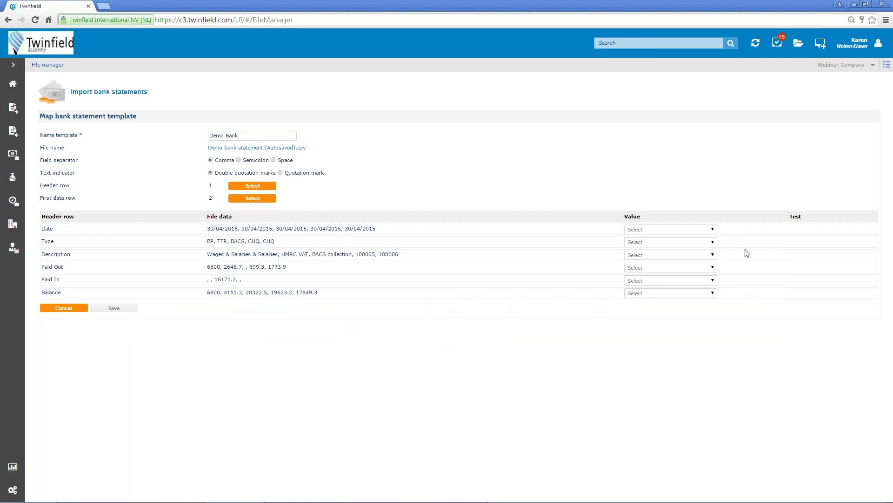
Step: Map the Date row to Statement date with the date order Day, month, year
left_click(713, 229)
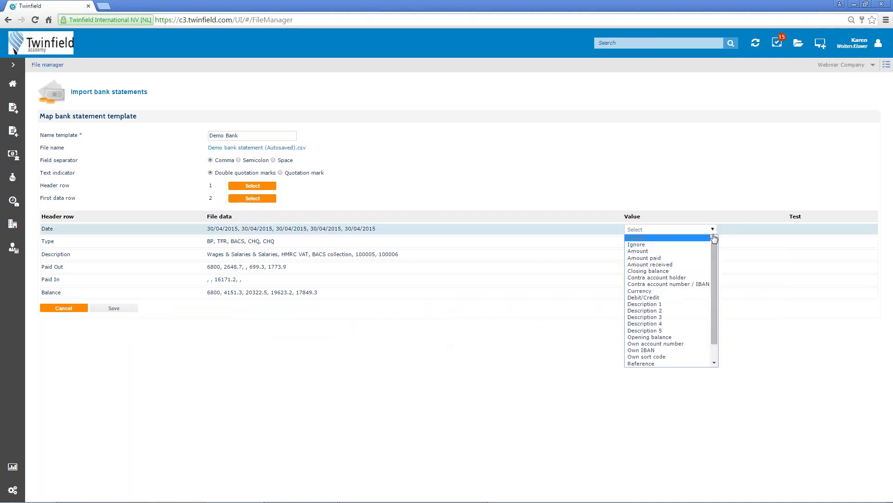
left_click_drag(713, 269, 711, 311)
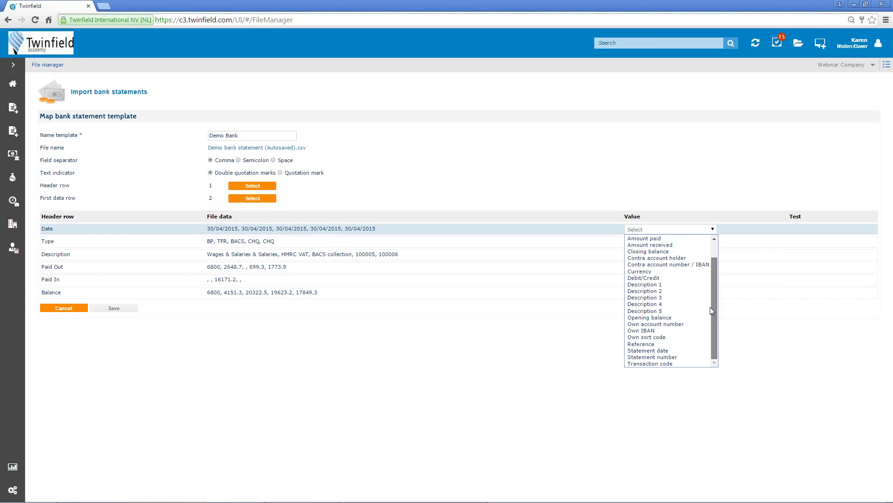
left_click(691, 355)
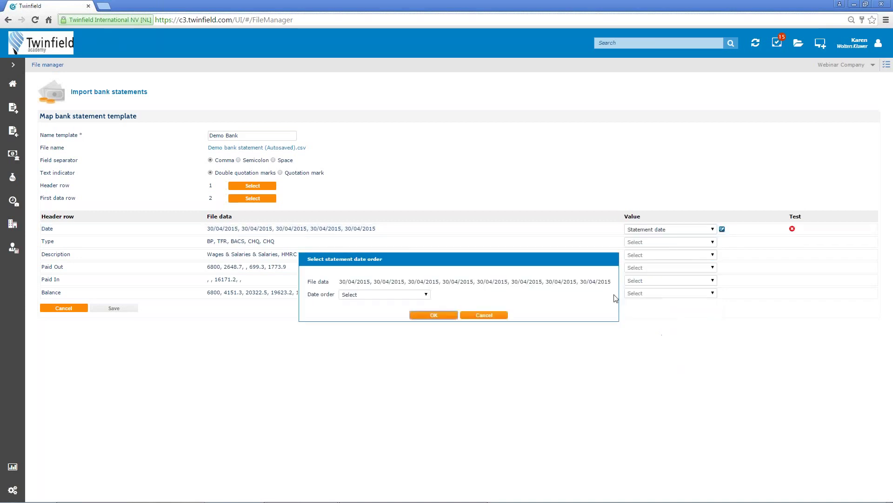
left_click(413, 294)
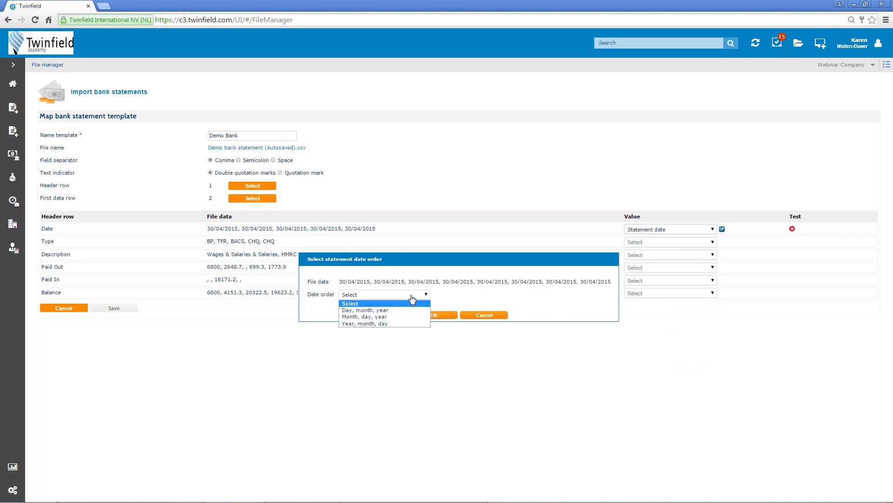
left_click(376, 313)
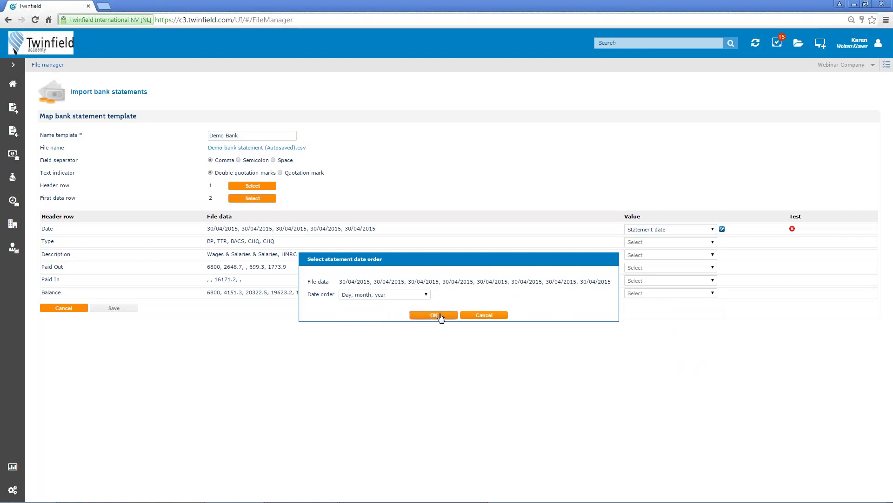
left_click(439, 310)
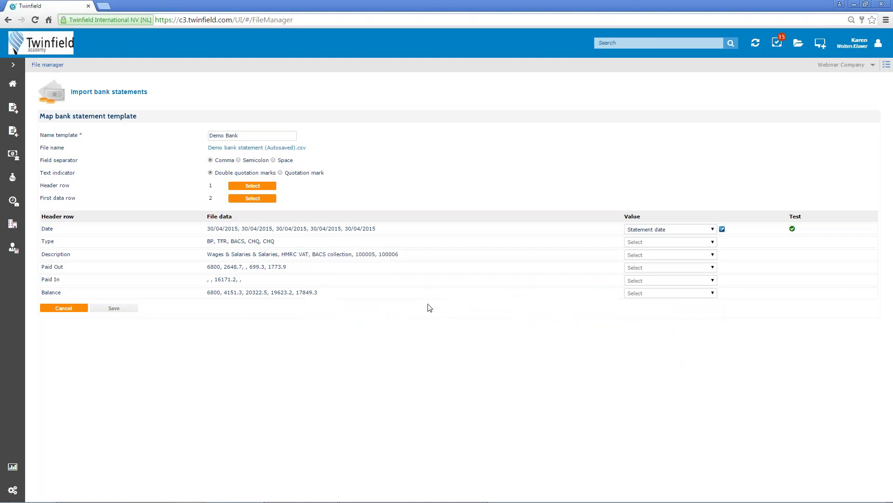
Step: Map the Type row to Transaction code and the Description row to Description 1
left_click(713, 243)
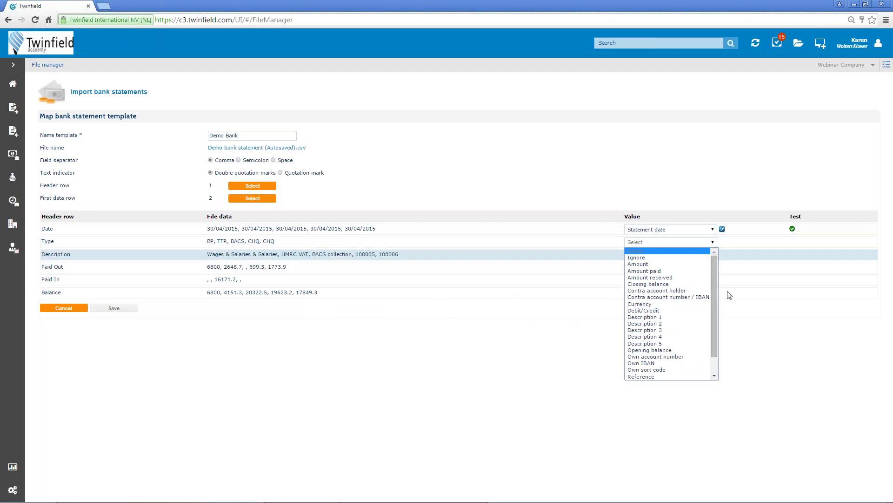
scroll(713, 331, "down", 1)
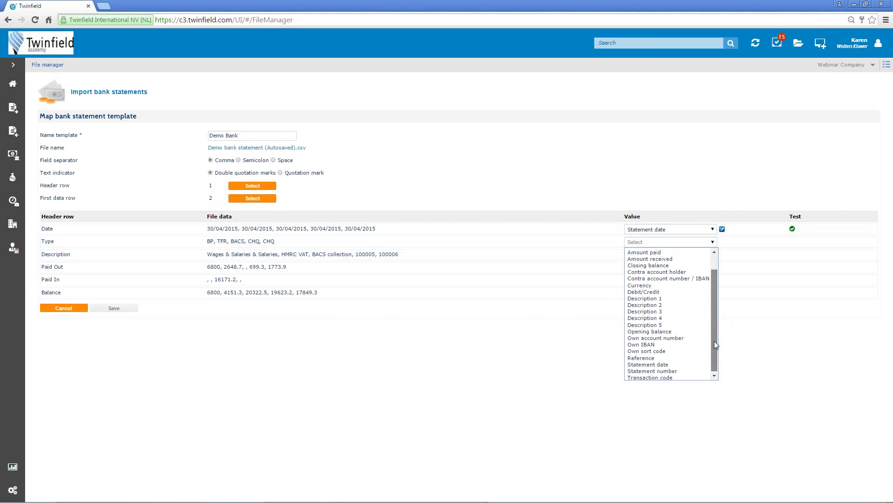
left_click(663, 377)
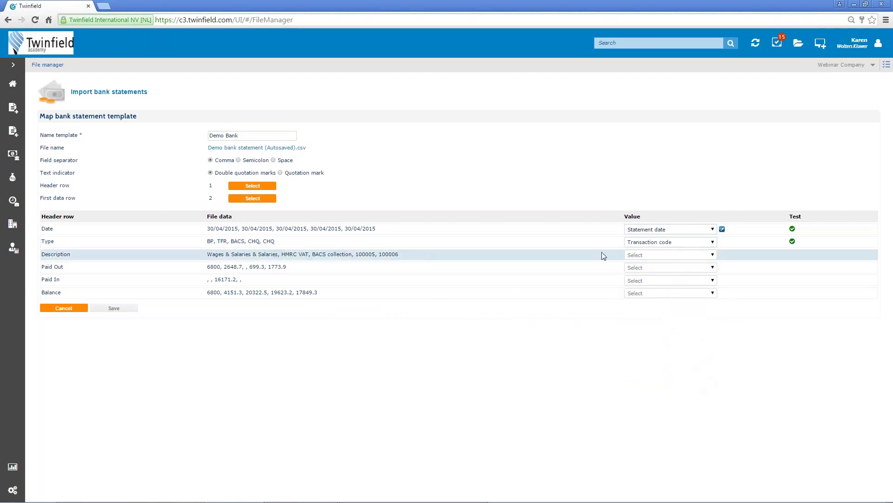
left_click(661, 260)
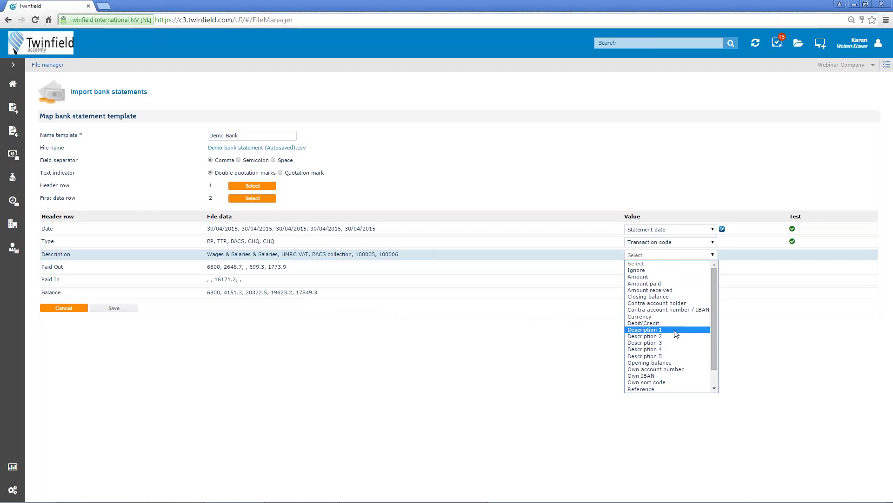
left_click(676, 332)
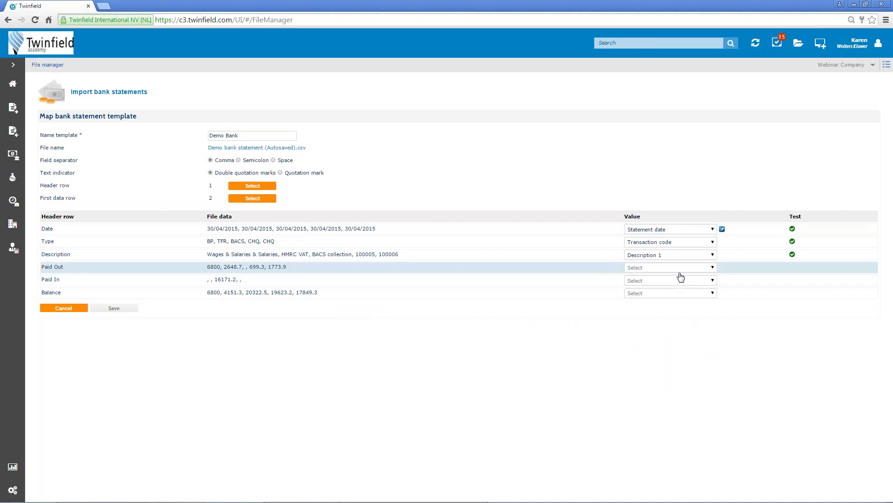
Step: Map the Paid Out row to Amount paid and the Paid In row to Amount received
left_click(711, 268)
left_click(694, 298)
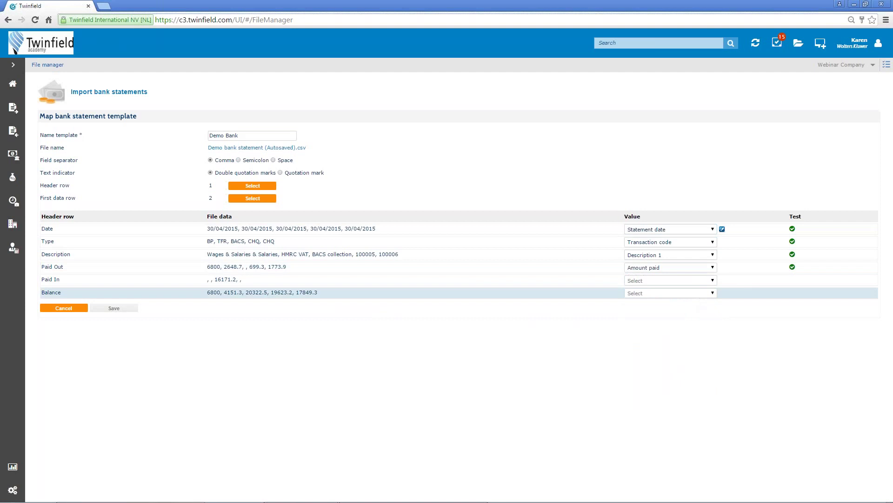
left_click(707, 285)
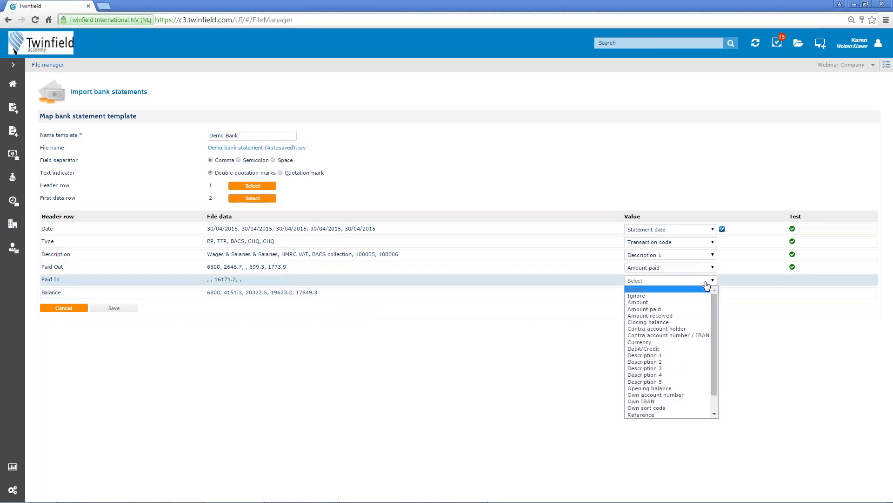
left_click(703, 317)
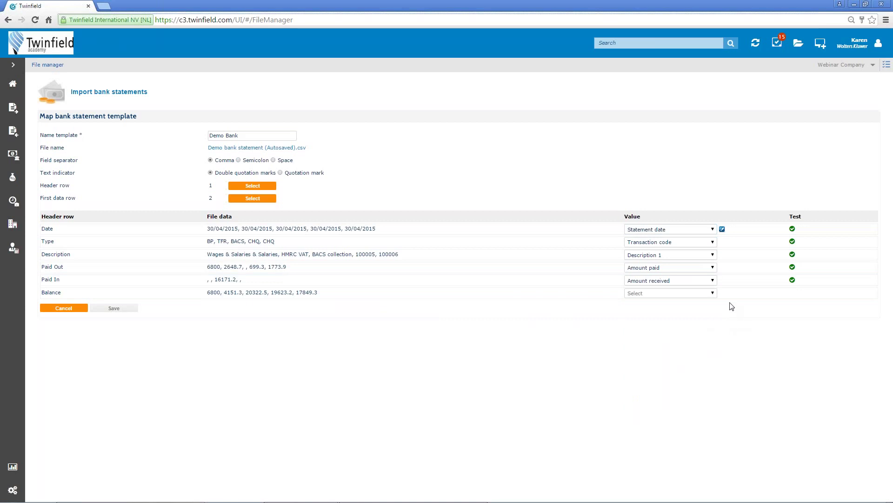
left_click(712, 281)
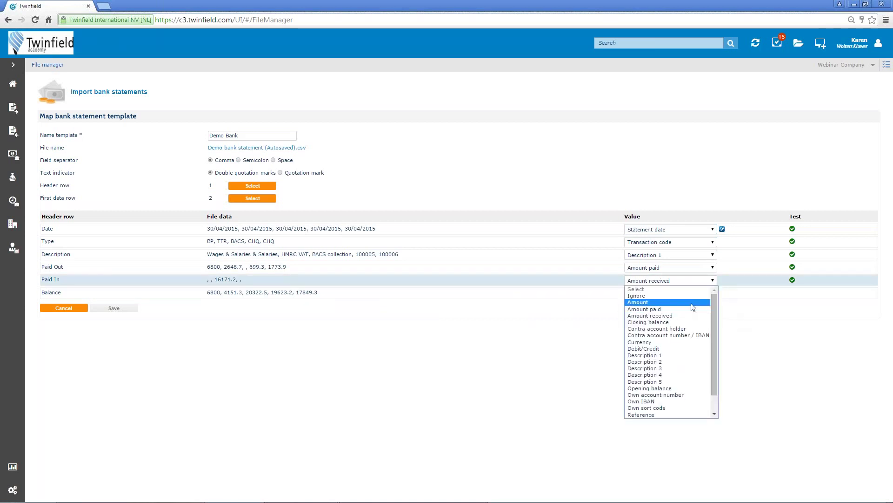
left_click(726, 301)
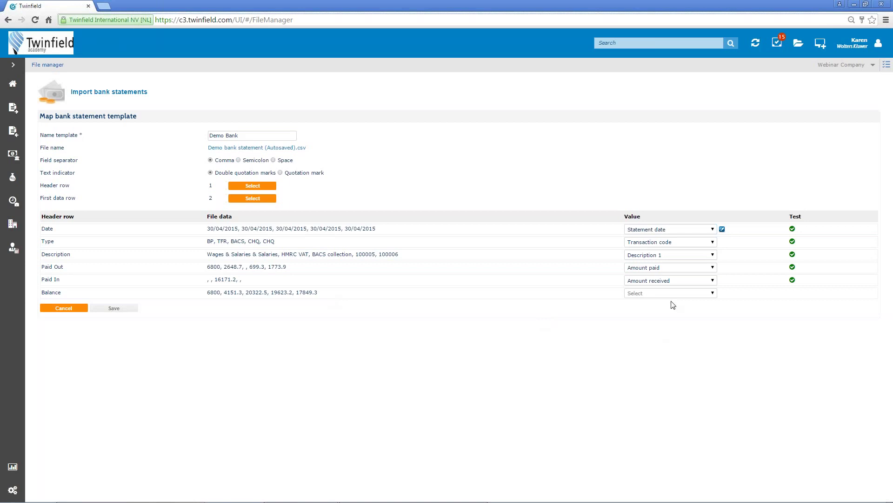
Step: Set the Balance row to Ignore in the template mapping
left_click(712, 293)
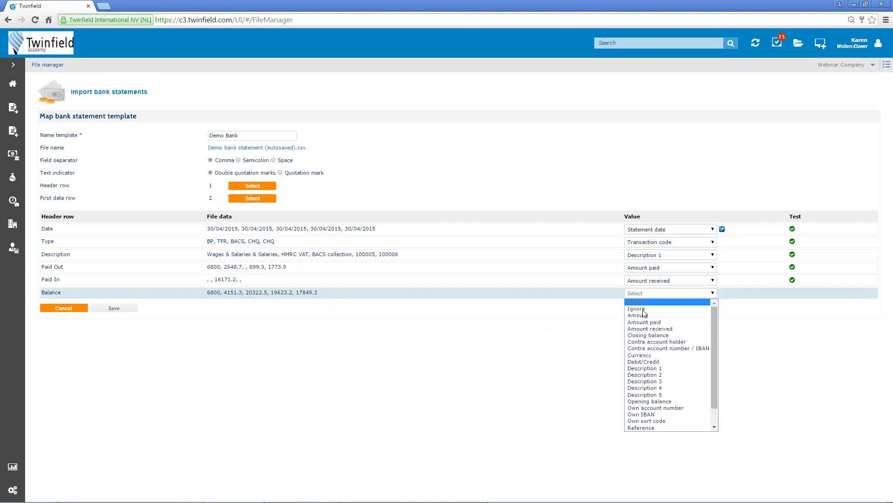
left_click(636, 308)
mouse_move(596, 501)
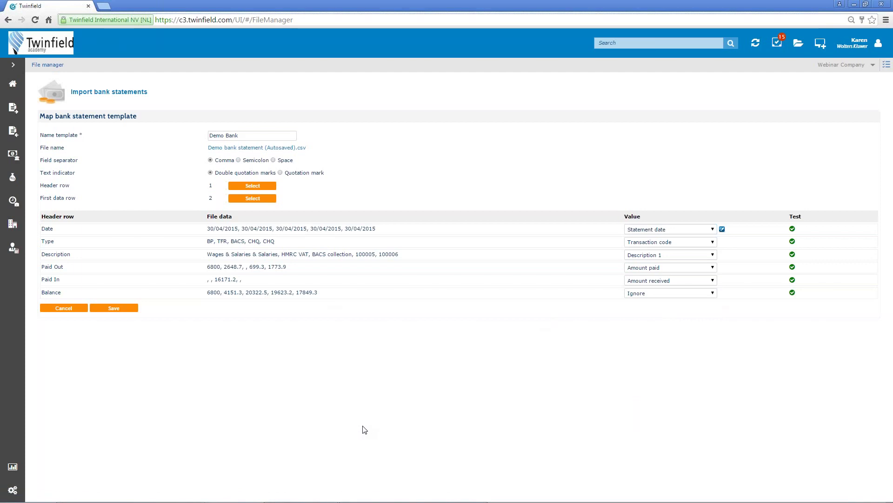
Step: Save the Demo Bank template and process the statement file import with bank code BANK1, Barclays Bank PLC
left_click(115, 308)
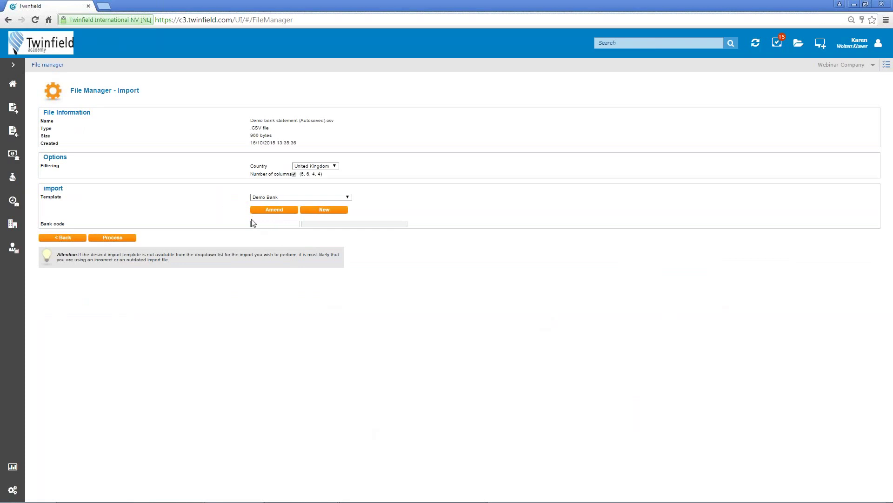
left_click(265, 224)
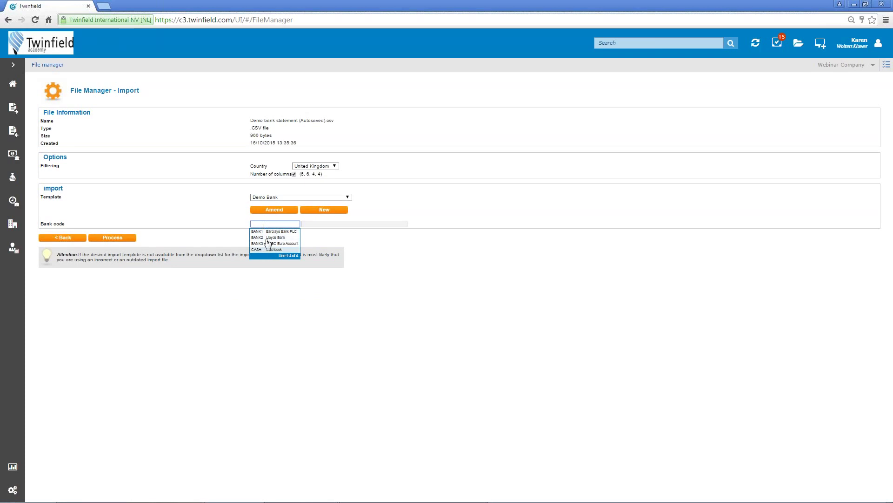
left_click(272, 231)
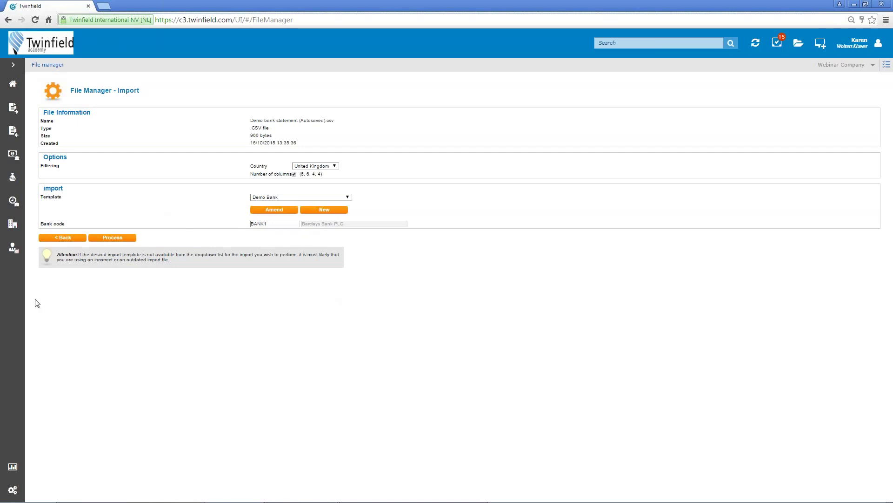
left_click(120, 240)
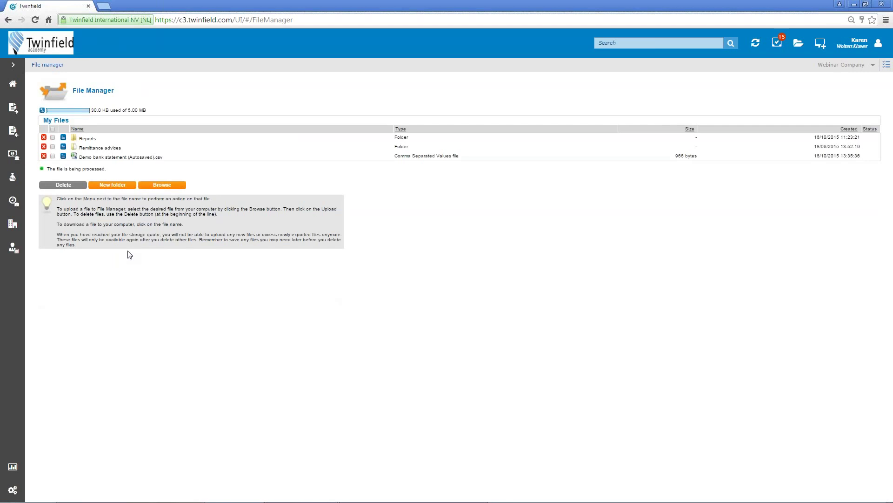
Step: Open the electronic bank statements list under Cash & Banks and refresh it
left_click(13, 155)
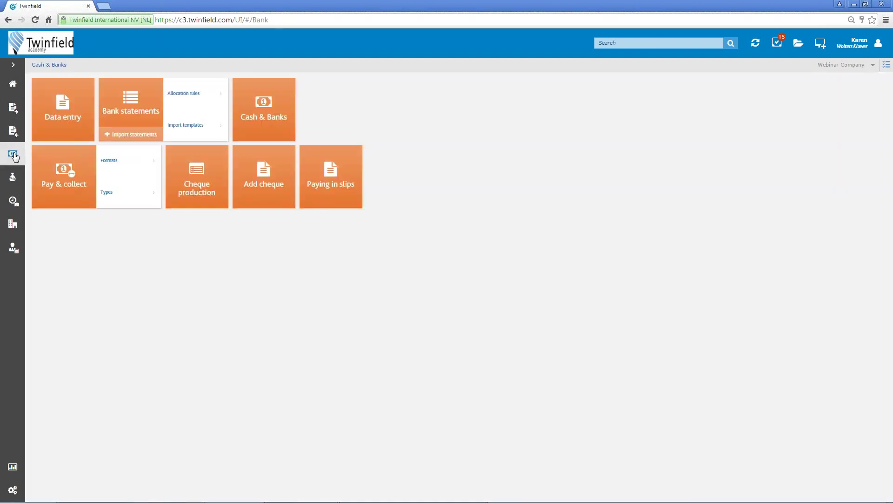
left_click(127, 100)
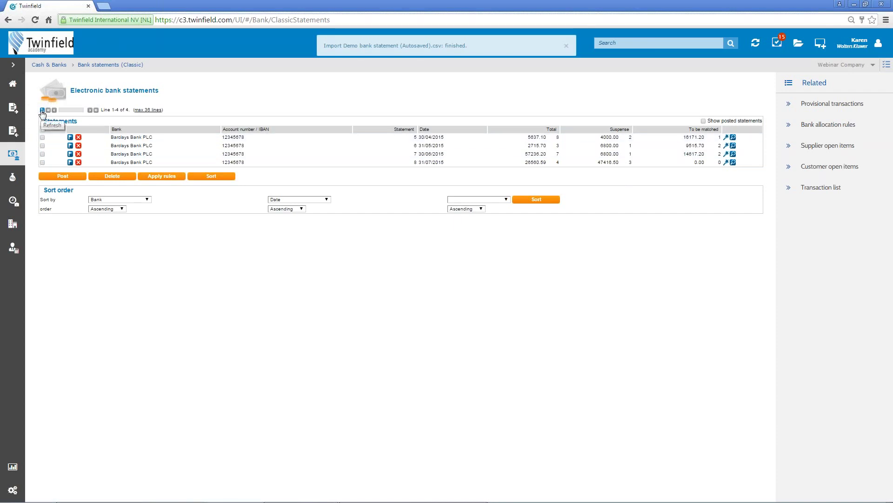
left_click(41, 111)
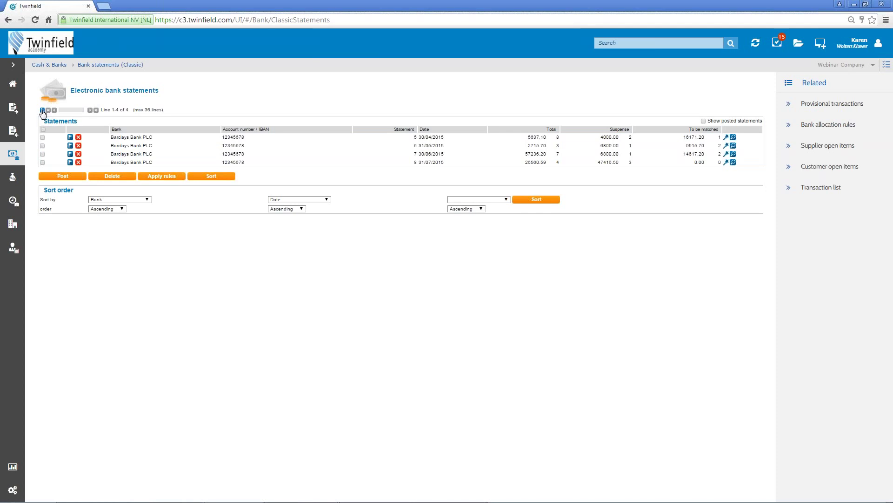
left_click(42, 111)
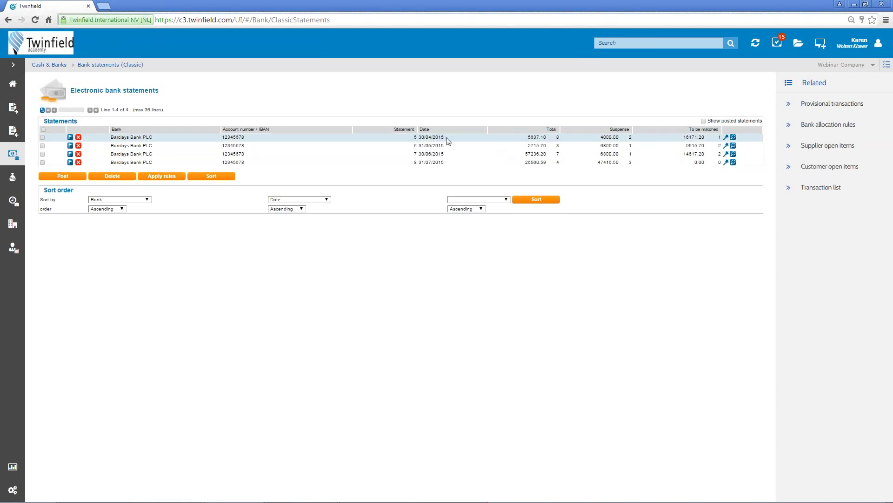
Step: Open the wages line of the 30/04/2015 statement for allocation and set "Wages & Salaries" as its first description criterion
left_click(733, 138)
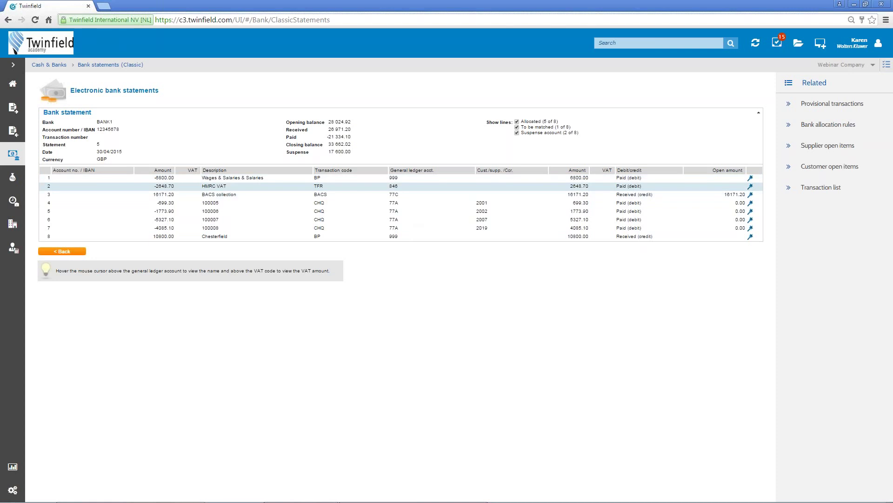
left_click(751, 180)
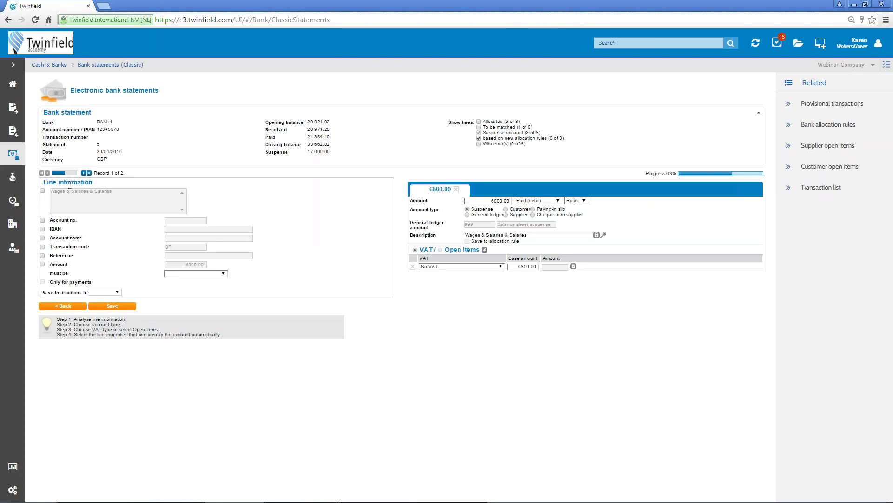
left_click(42, 191)
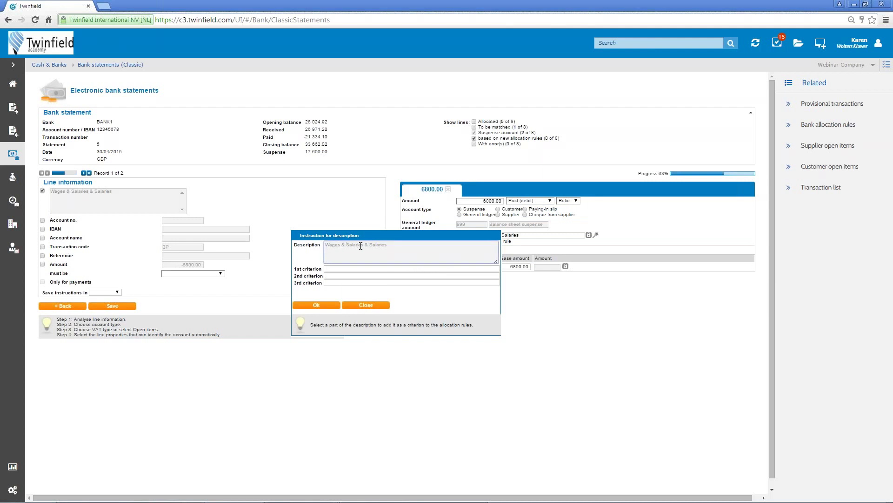
left_click_drag(325, 246, 364, 247)
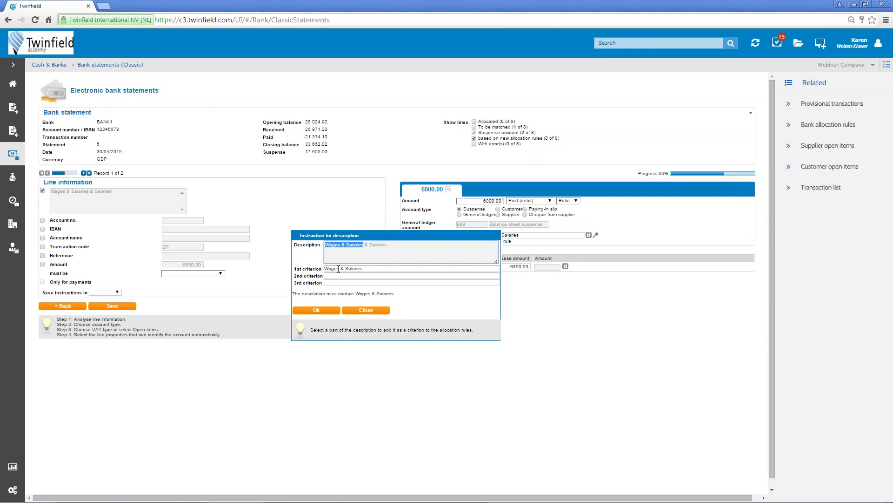
left_click(327, 310)
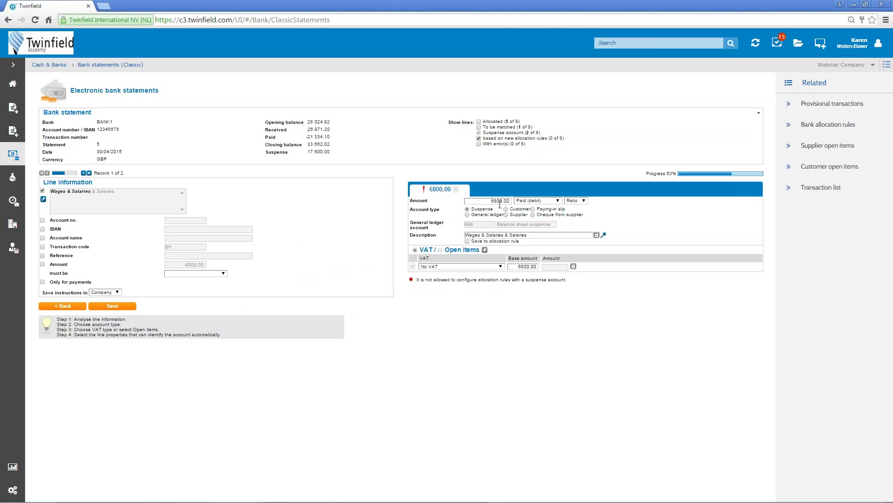
Step: Set the wages line's first split to 8500.00 and allocate it to general ledger account 301, Wages and salaries
left_click(493, 203)
type("85")
left_click(467, 214)
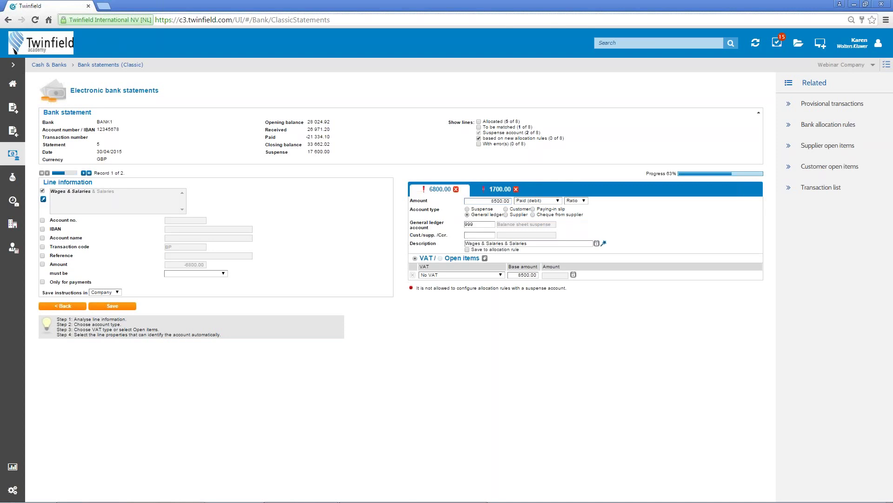
double_click(469, 224)
type("wages")
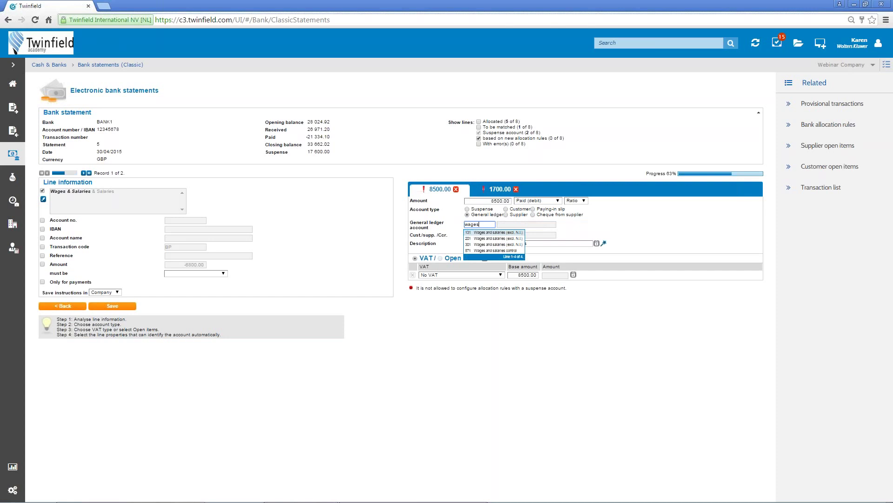
left_click(499, 244)
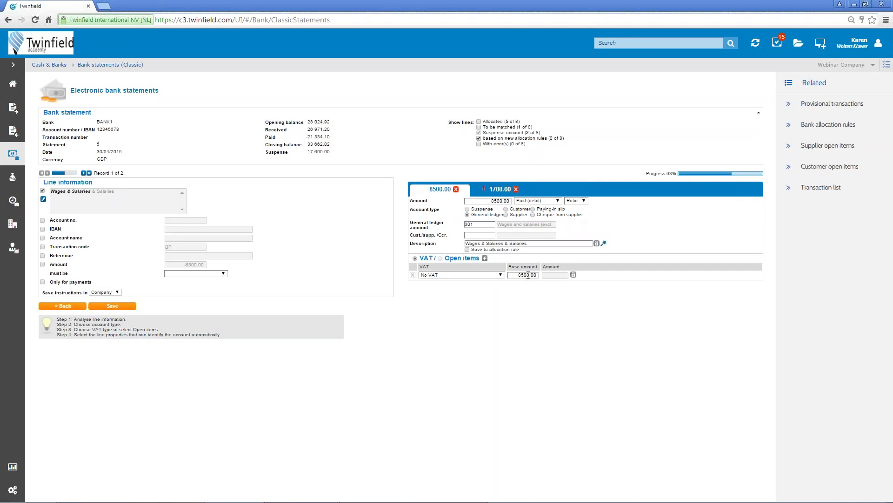
Step: Set the second split to 900.00 Paid (debit) and allocate it to general ledger account 303, Employer's N.I. contributions
left_click(495, 194)
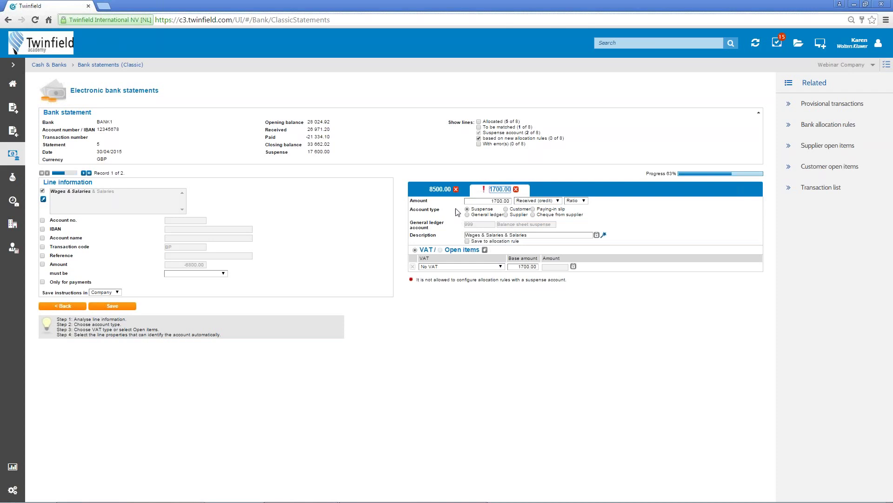
left_click(489, 200)
double_click(490, 200)
type("8")
left_click(558, 201)
left_click(539, 213)
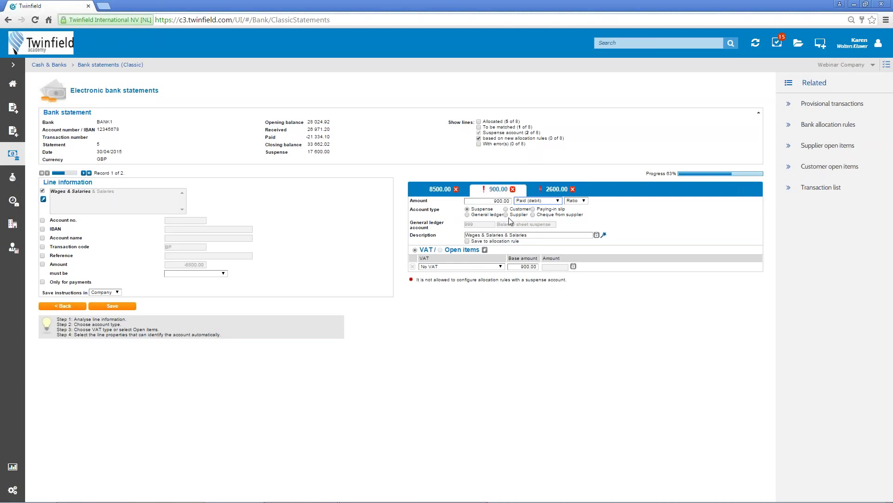
left_click(475, 215)
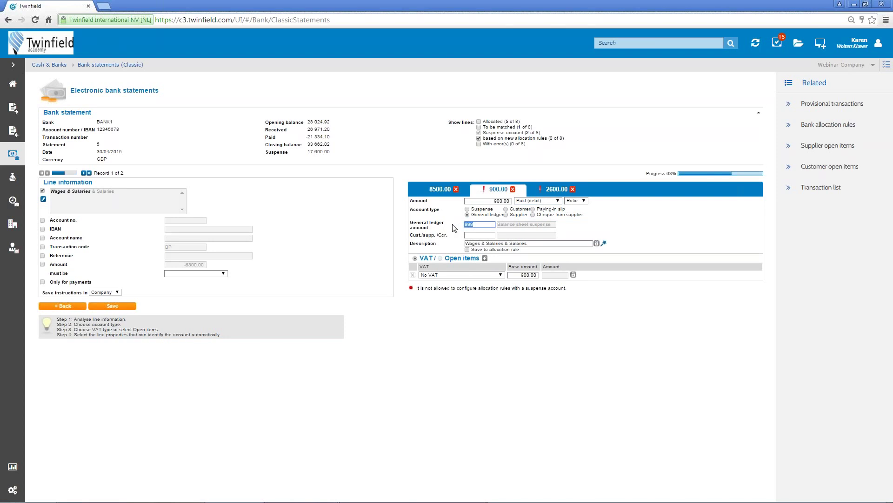
type("30")
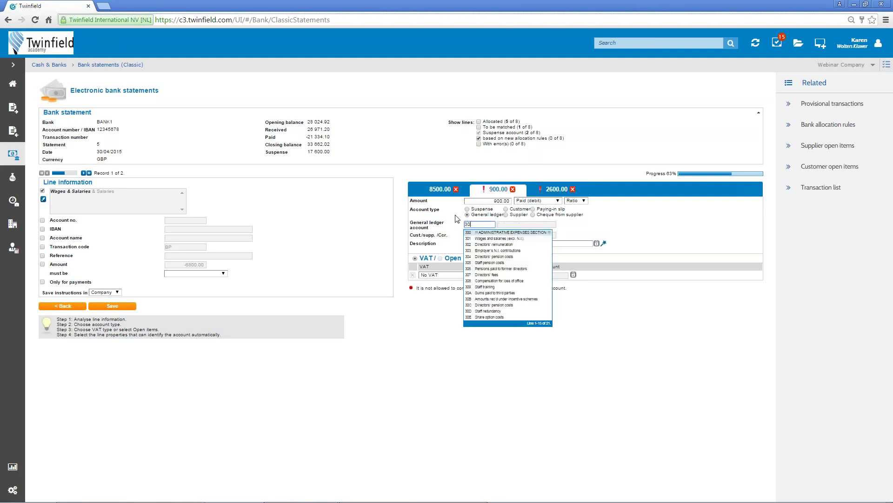
left_click(491, 254)
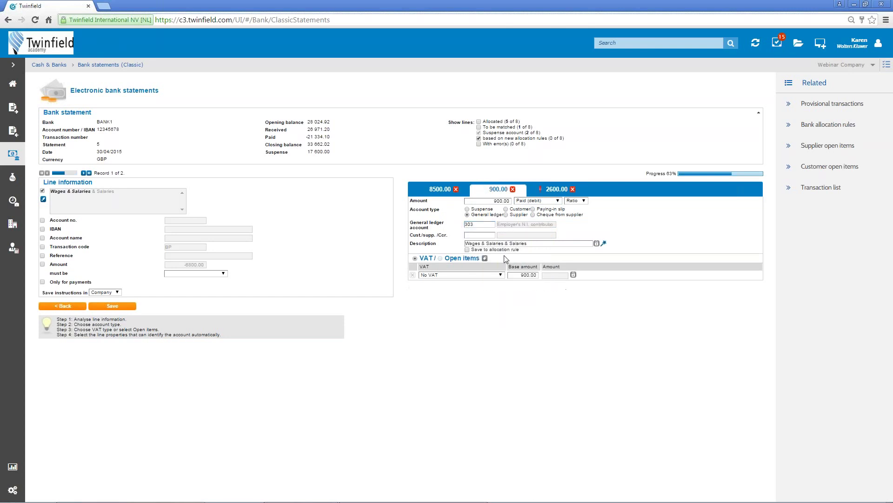
Step: Allocate the remaining third split to general ledger account 847, P.A.Y.E. control account
left_click(555, 195)
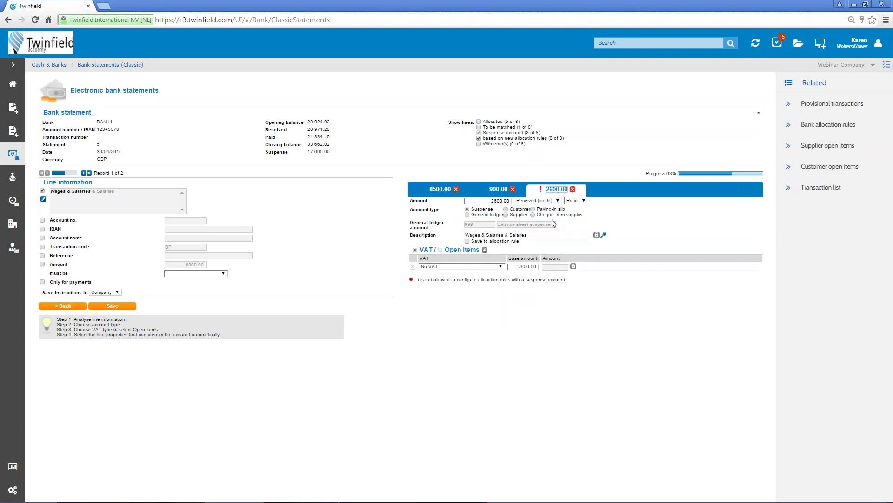
left_click(467, 215)
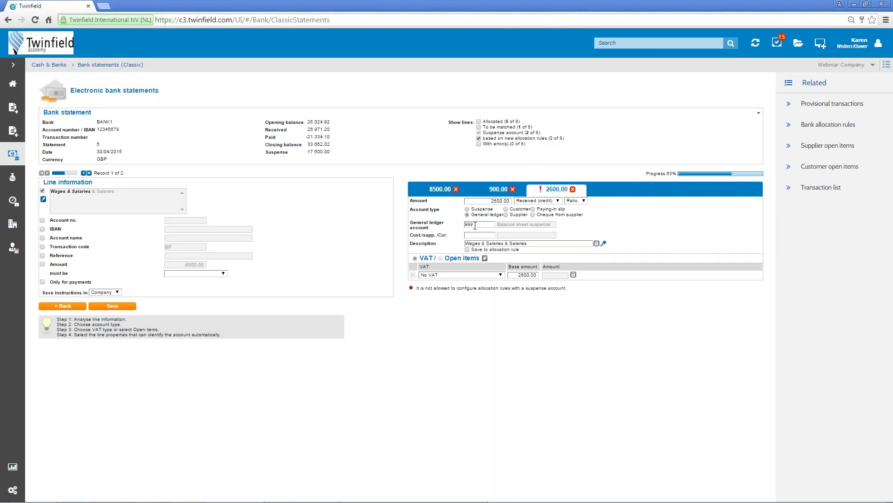
left_click_drag(478, 225, 446, 222)
type("pa")
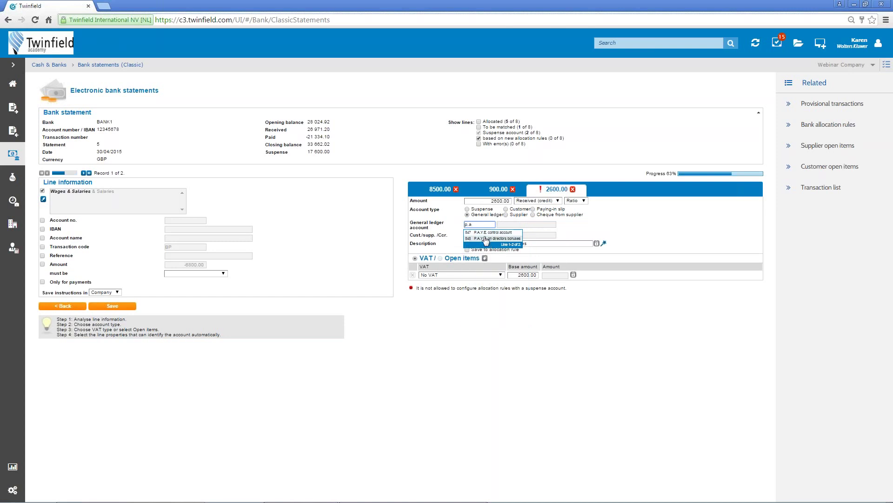
left_click(486, 232)
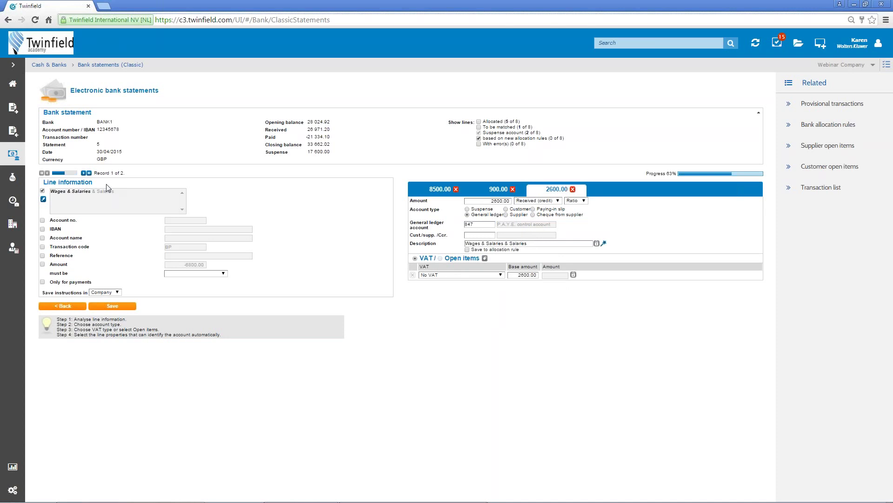
Step: Advance to the Chesterfield suspense line and set "Chesterfield" as its first description criterion
left_click(83, 173)
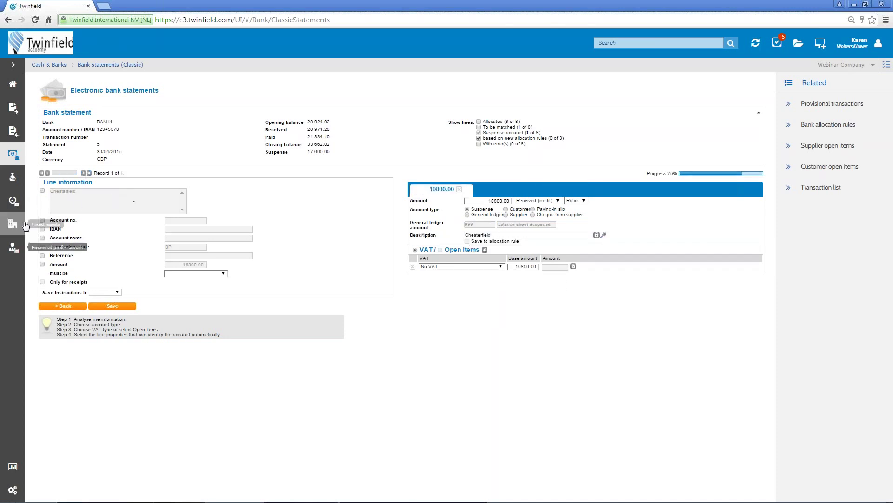
left_click(42, 191)
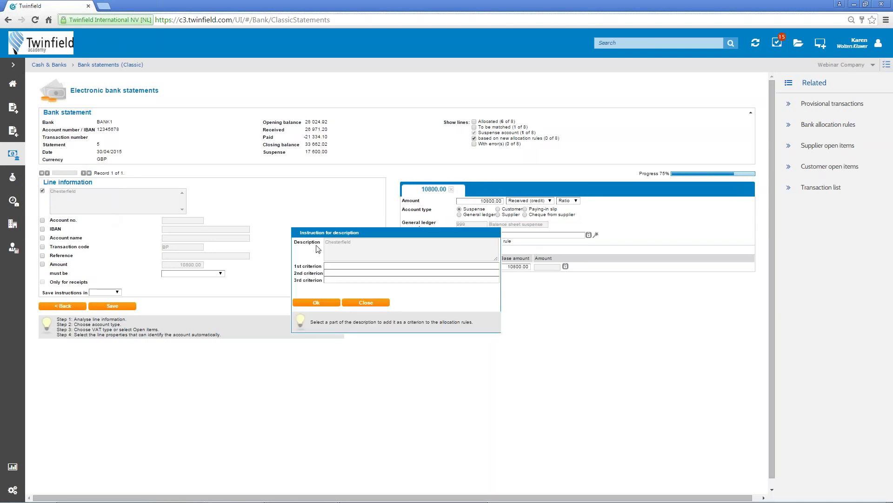
left_click_drag(326, 242, 352, 245)
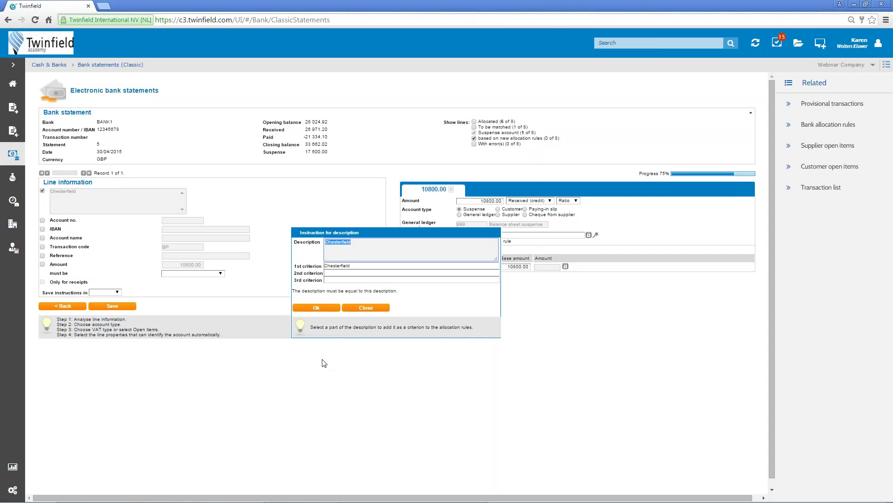
left_click(328, 308)
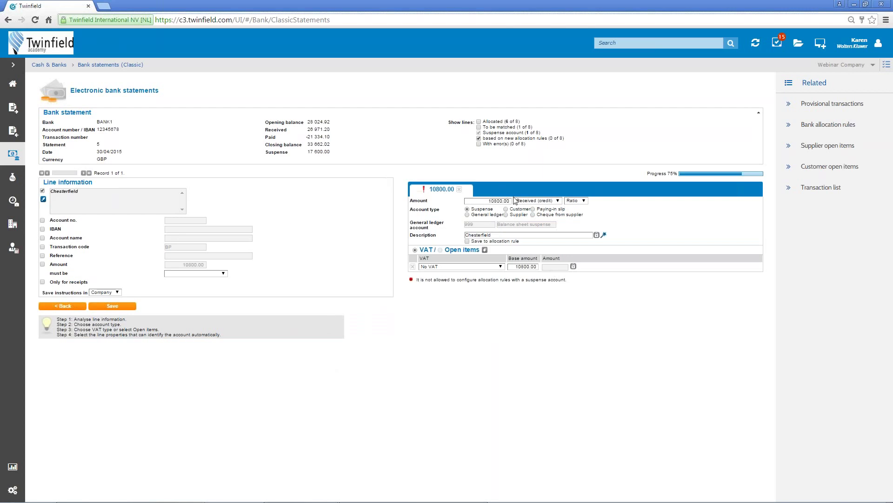
Step: Allocate the receipt to customer Chesterfield Ltd., matching its 10800.00 open invoice dated 15/04/2015, then save and return to the statements list
left_click(507, 210)
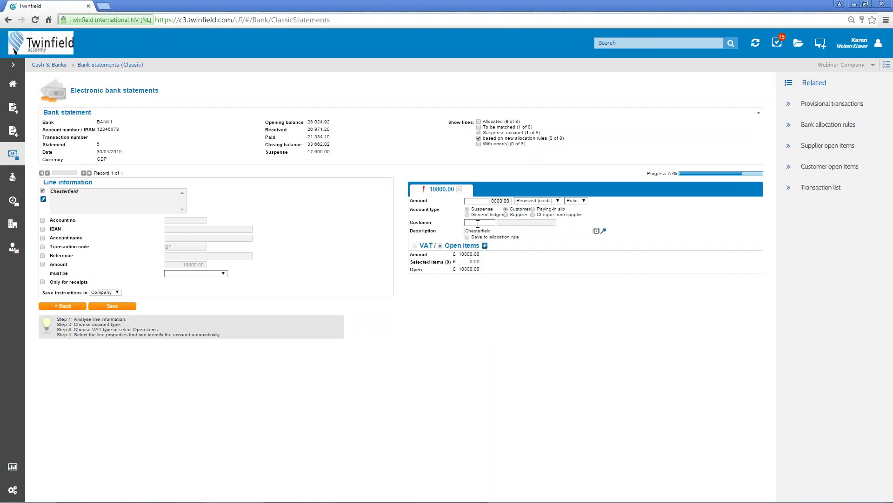
type("chester")
key("Tab")
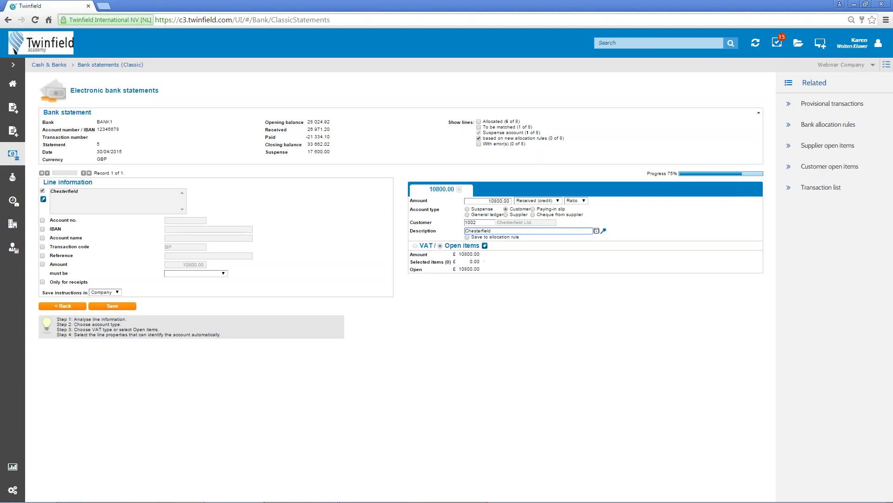
left_click(485, 247)
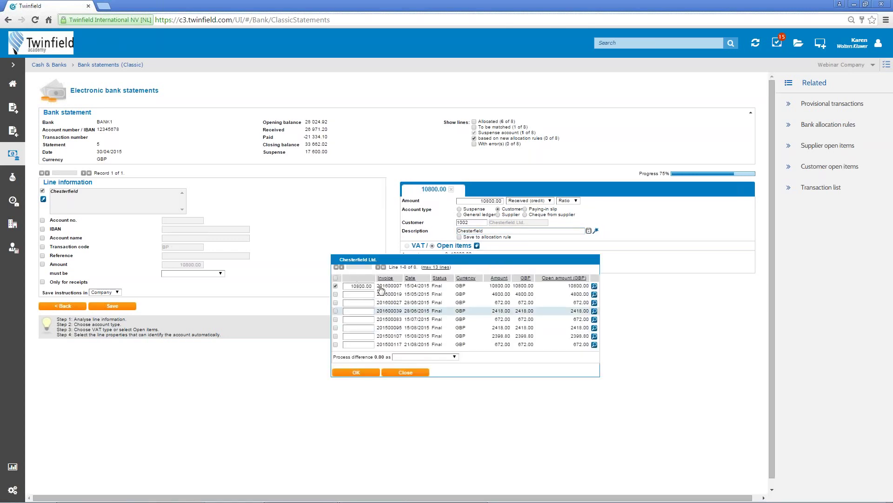
left_click(351, 373)
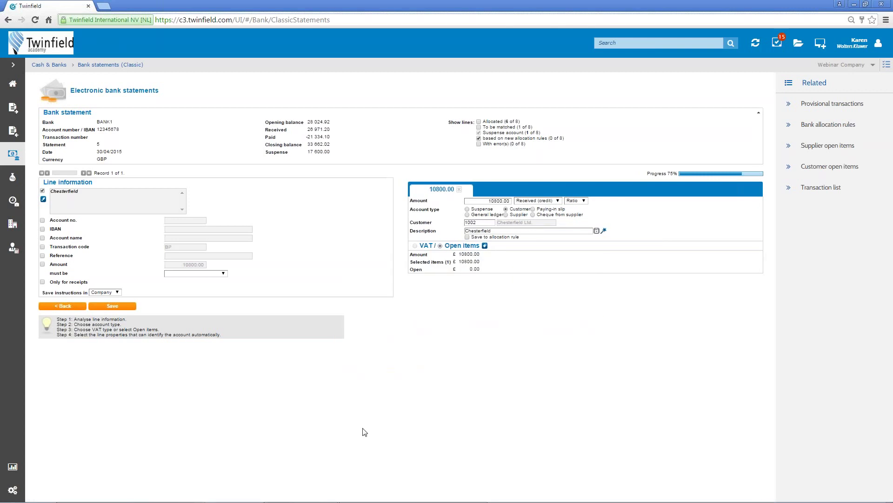
left_click(125, 307)
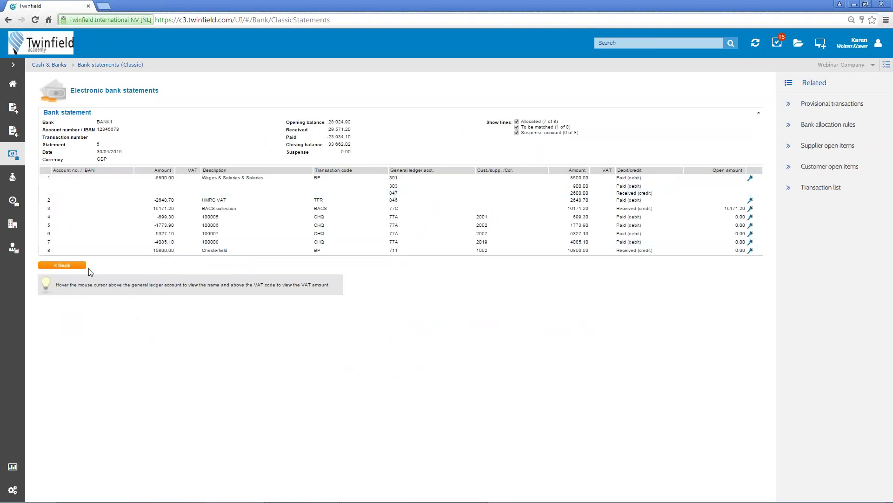
left_click(71, 266)
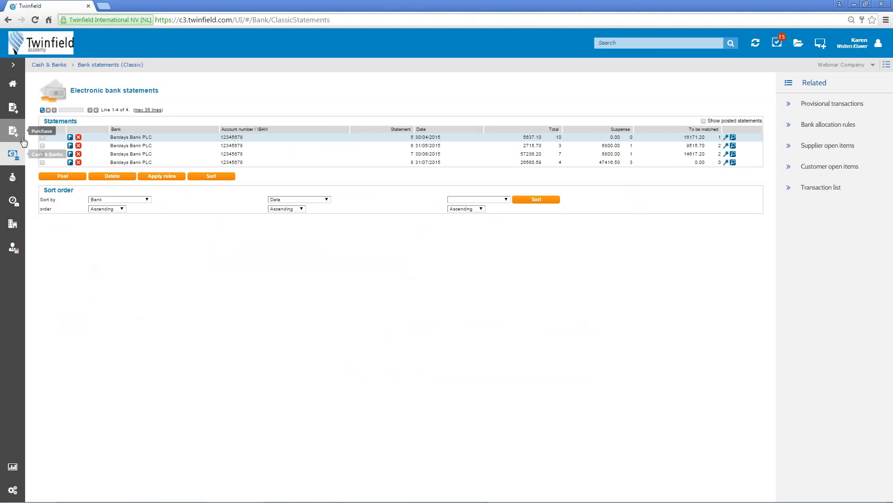
Step: Re-apply the allocation rules to all four Barclays bank statements and refresh the statements list
left_click(43, 130)
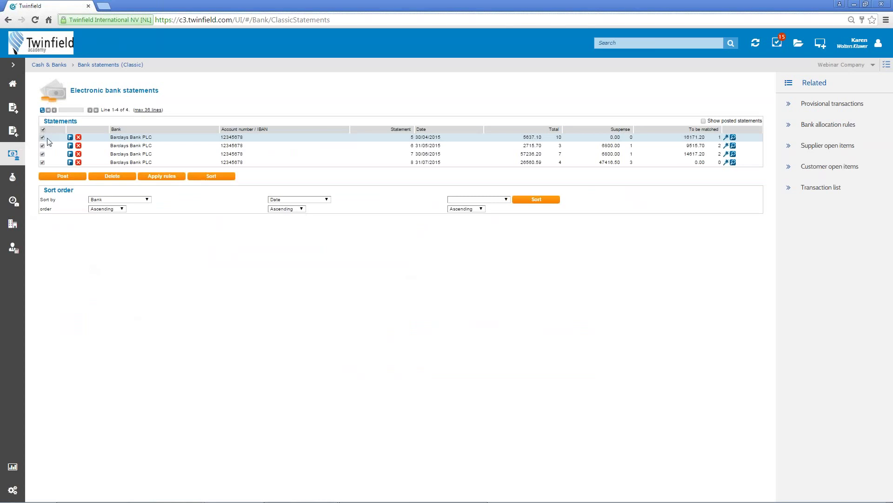
left_click(162, 180)
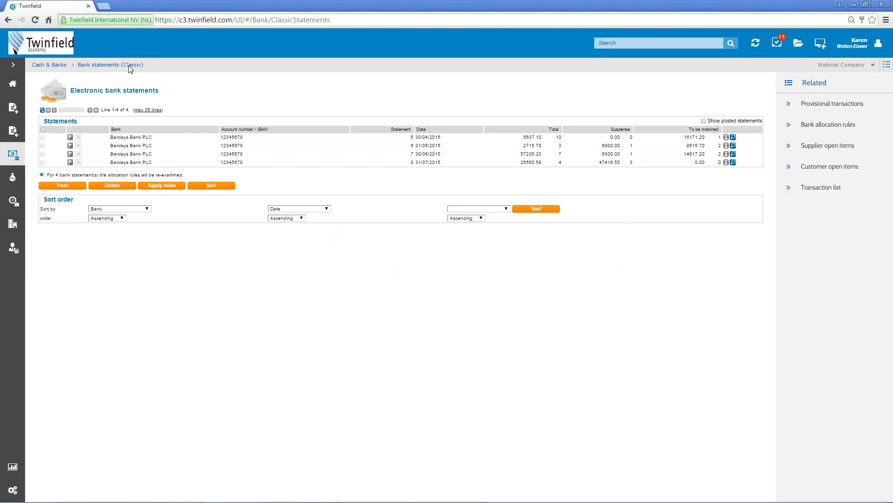
left_click(42, 110)
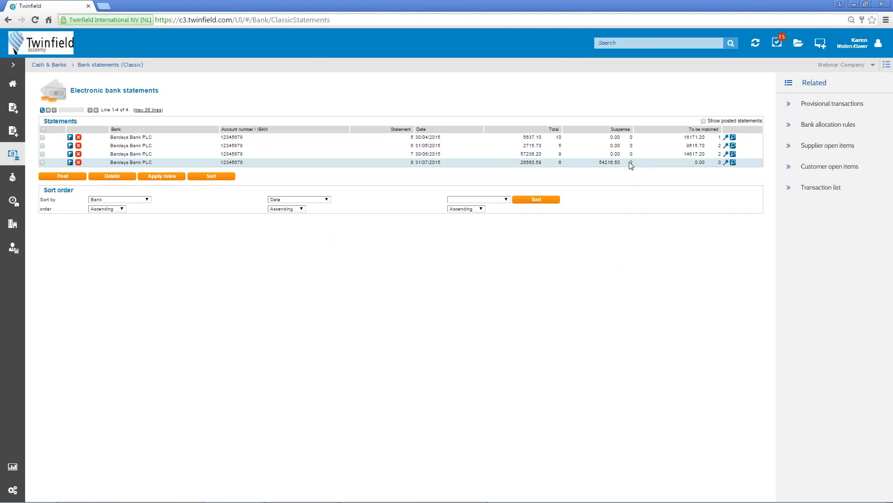
Step: In the 31/07/2015 statement, allocate the 54314.00 receipt line to general ledger account 77B, Cheques received and held
left_click(733, 164)
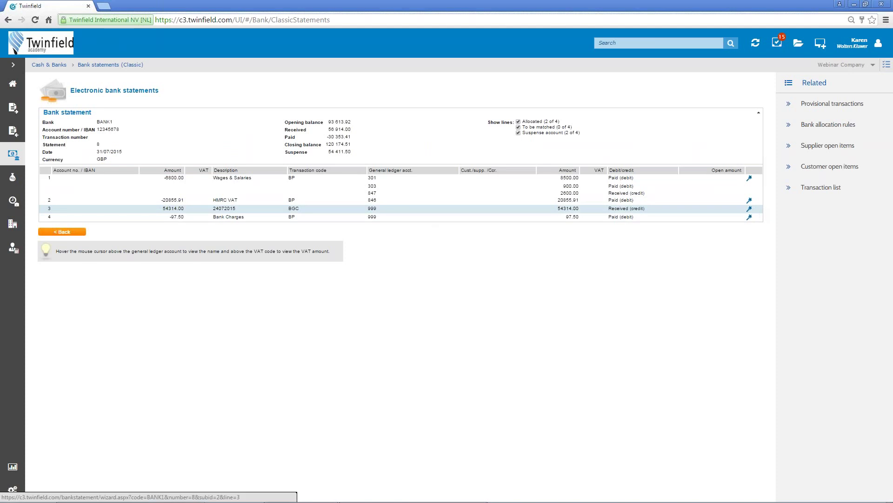
left_click(750, 209)
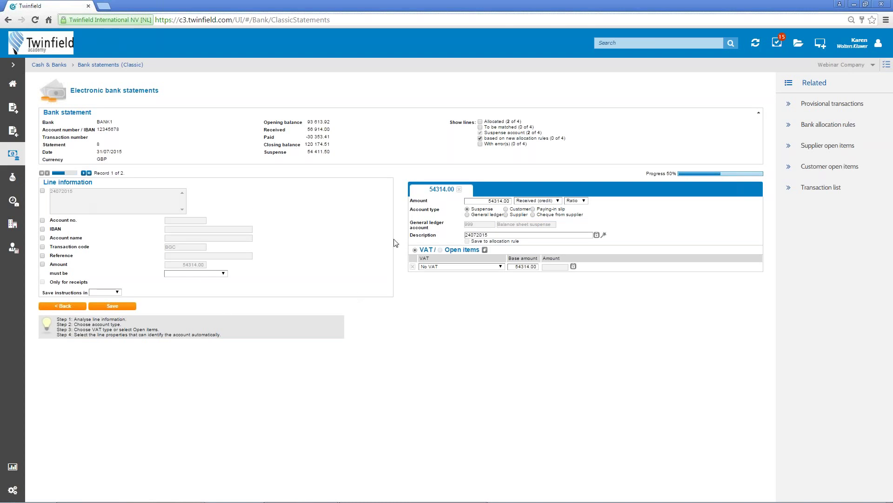
left_click(467, 215)
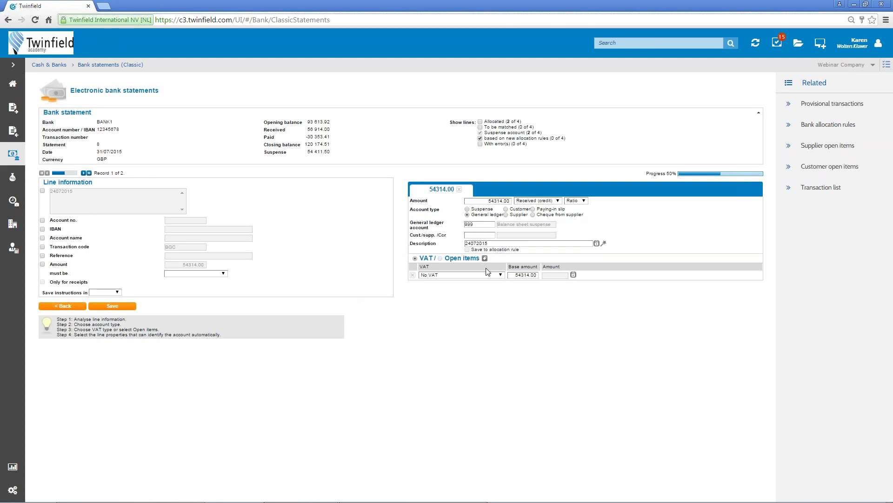
left_click(435, 220)
type("77b")
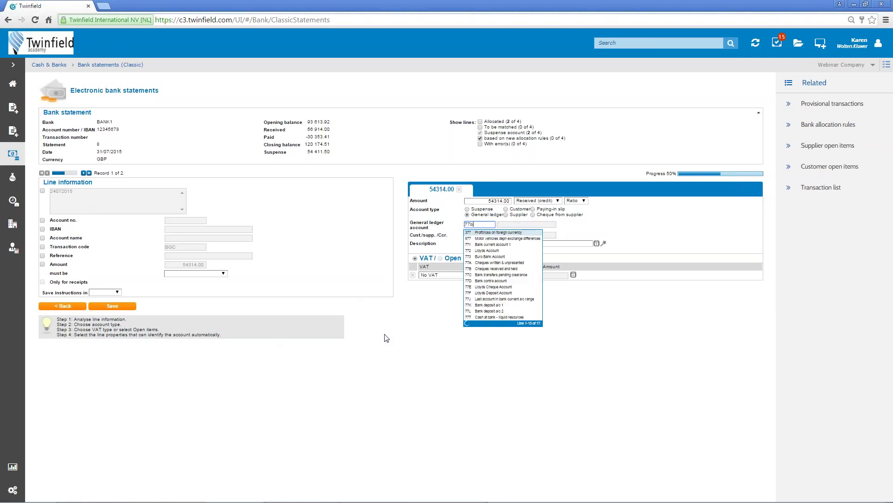
left_click(499, 236)
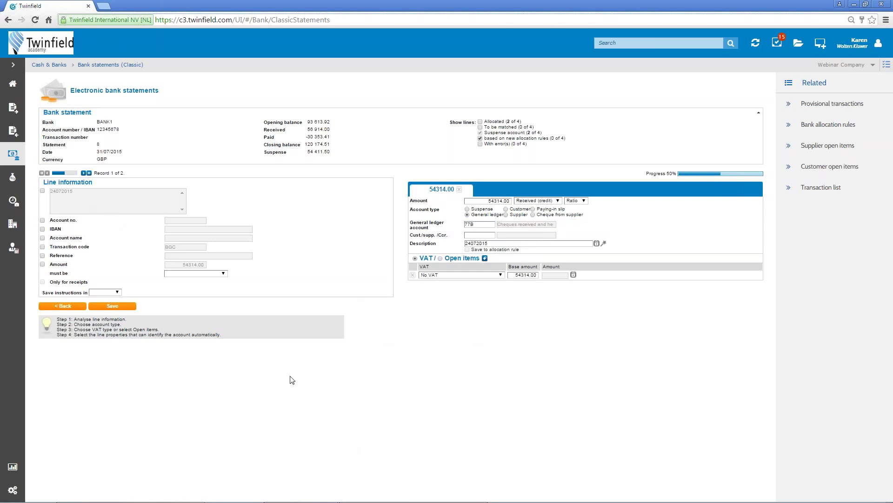
Step: Advance to the Bank Charges suspense line and set "Bank Charges" as its first description criterion
left_click(83, 174)
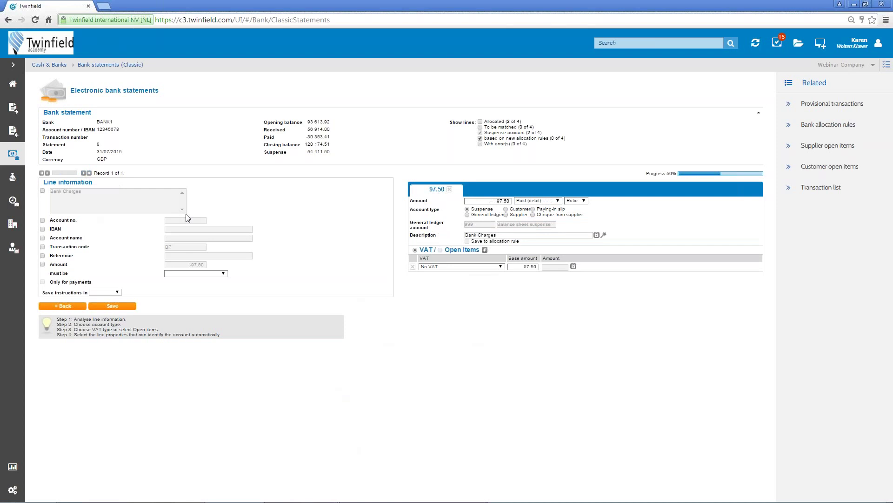
left_click(42, 191)
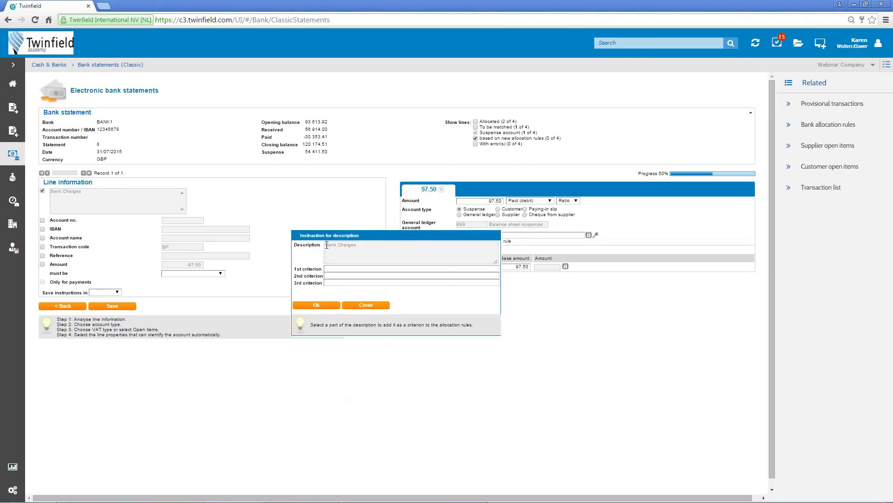
left_click(327, 245)
left_click_drag(327, 245, 357, 246)
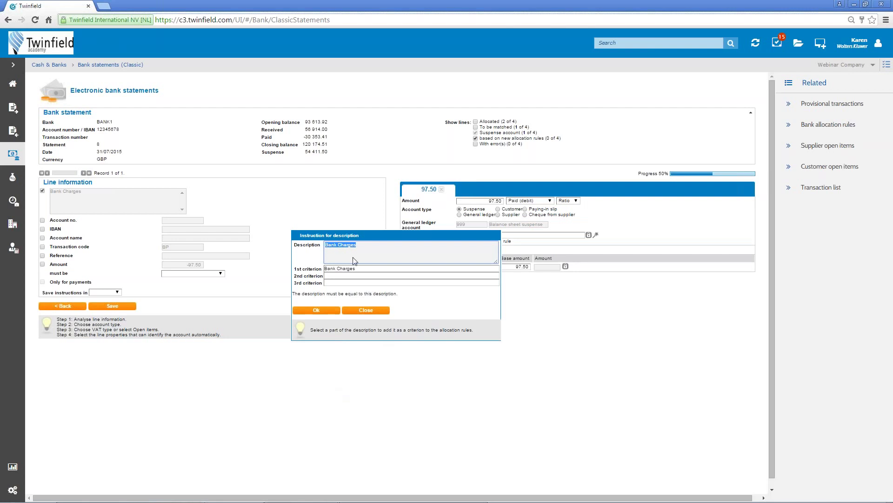
left_click(318, 310)
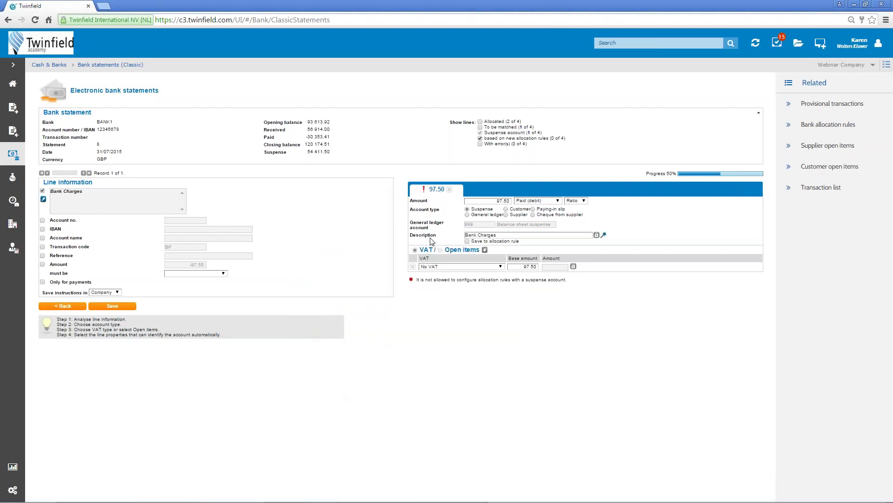
Step: Allocate the 97.50 payment to general ledger account 371, Bank charges, then save and return to the statements list
left_click(466, 215)
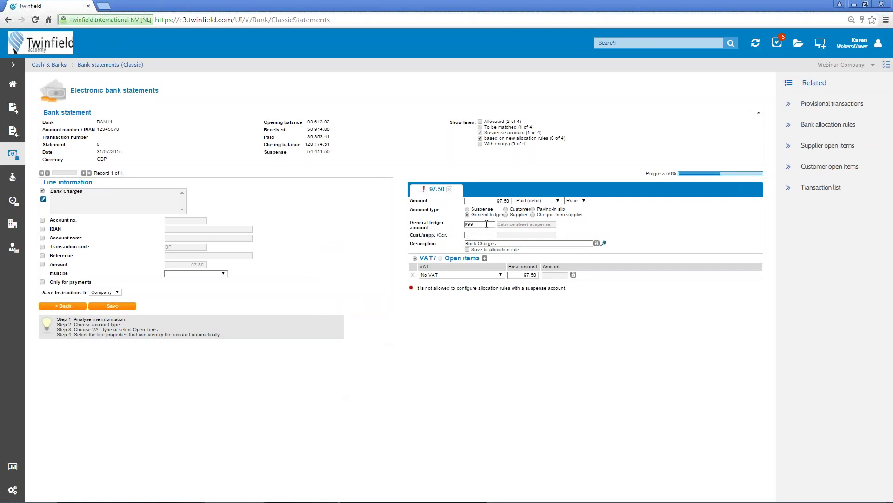
left_click(485, 224)
type("bank char")
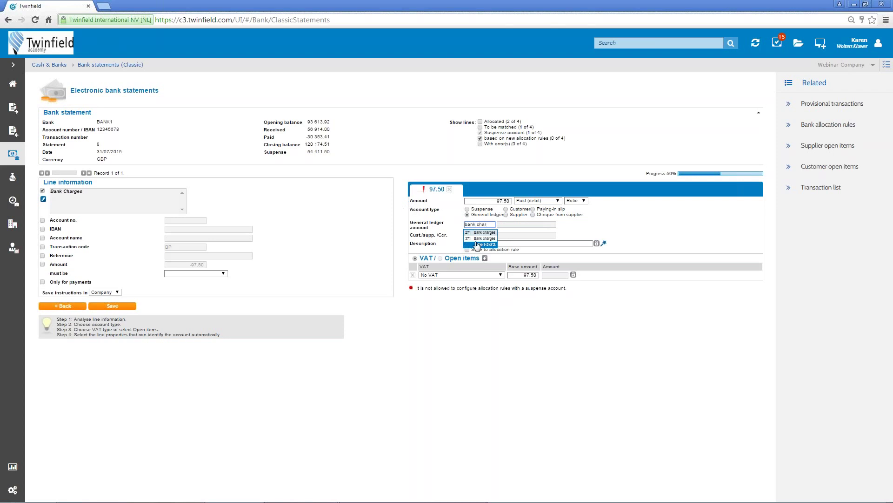
left_click(479, 239)
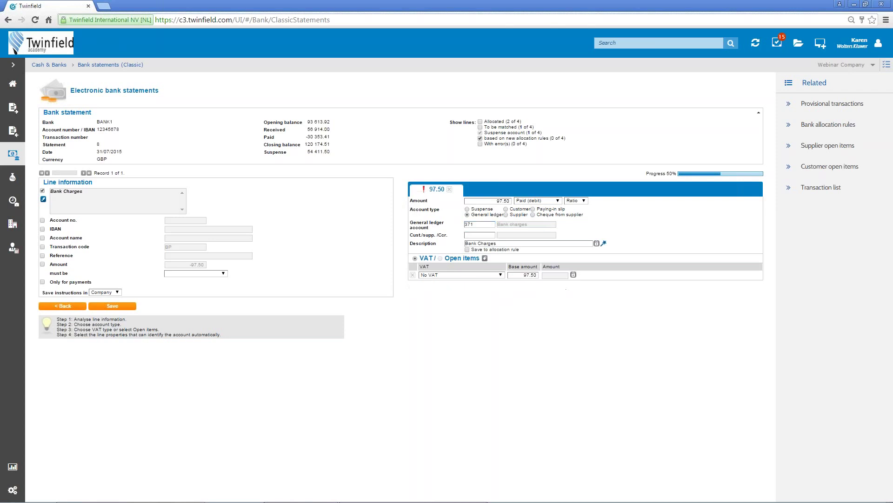
left_click(107, 308)
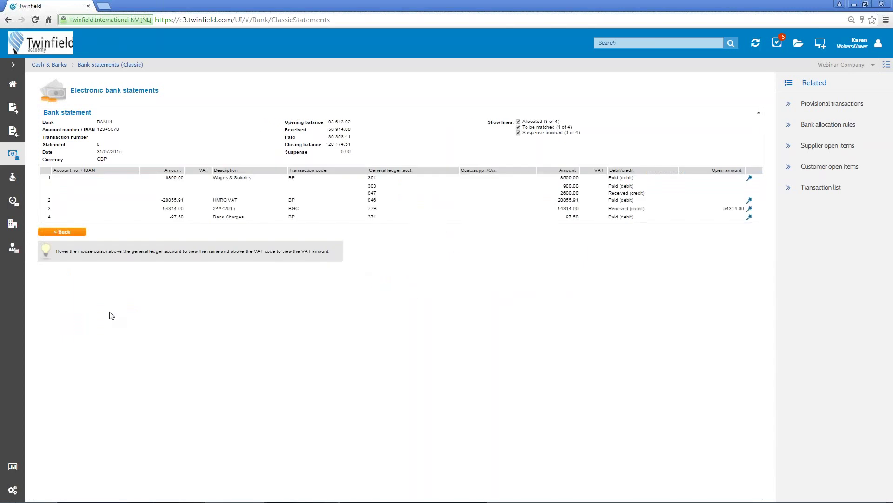
left_click(65, 232)
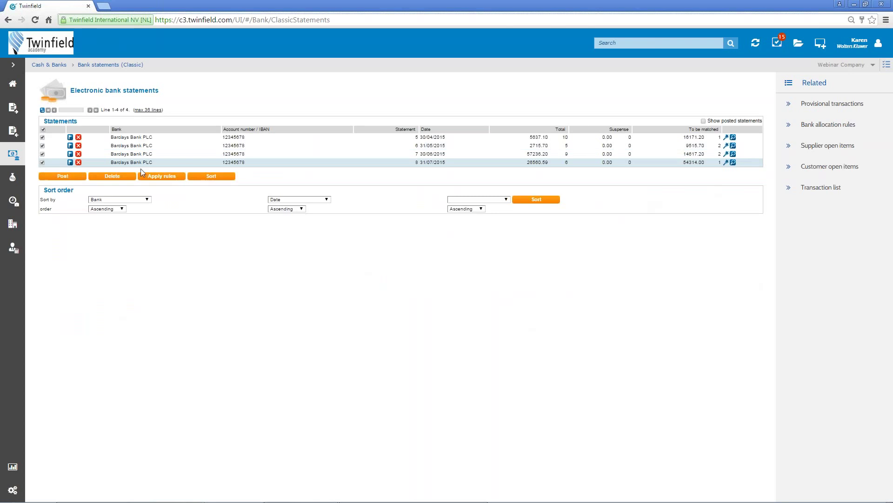
Step: Post all four Barclays bank statements, confirm the posting and refresh the statements list
left_click(63, 177)
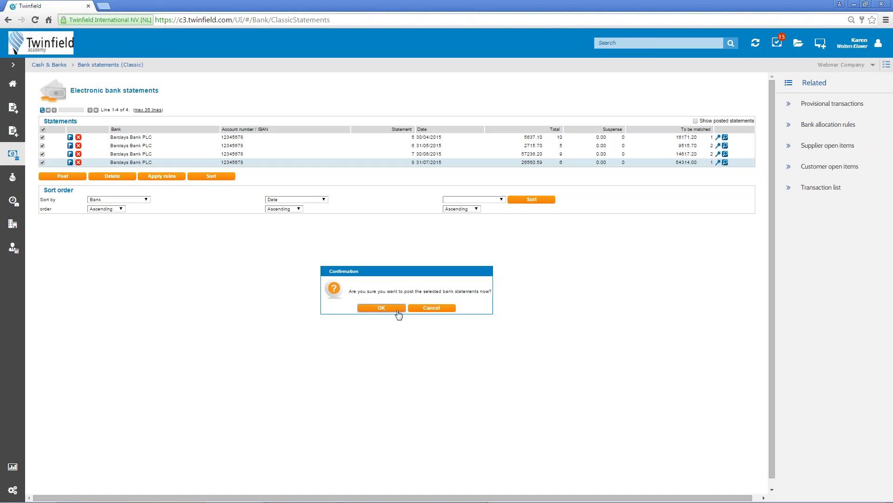
left_click(382, 307)
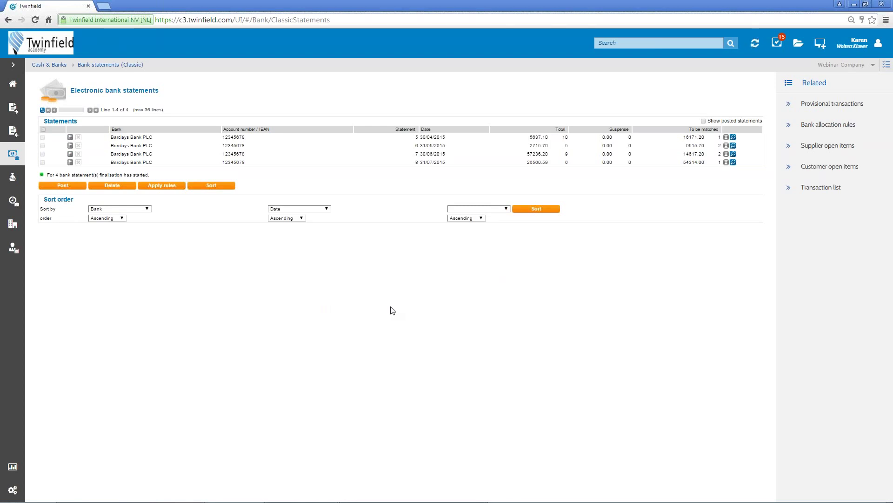
left_click(43, 110)
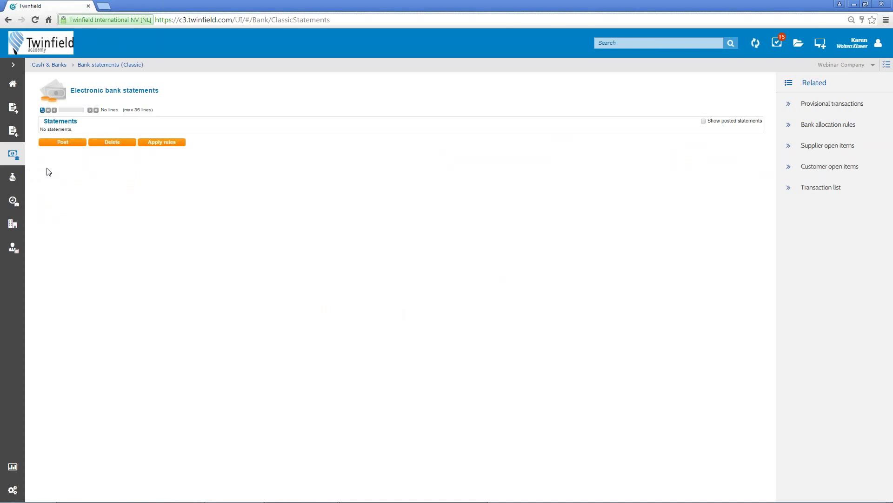
Step: Review the provisional Barclays Bank PLC transactions, inspecting the lines of the 30/04/2015 entry, then return to the transaction type overview
left_click(13, 250)
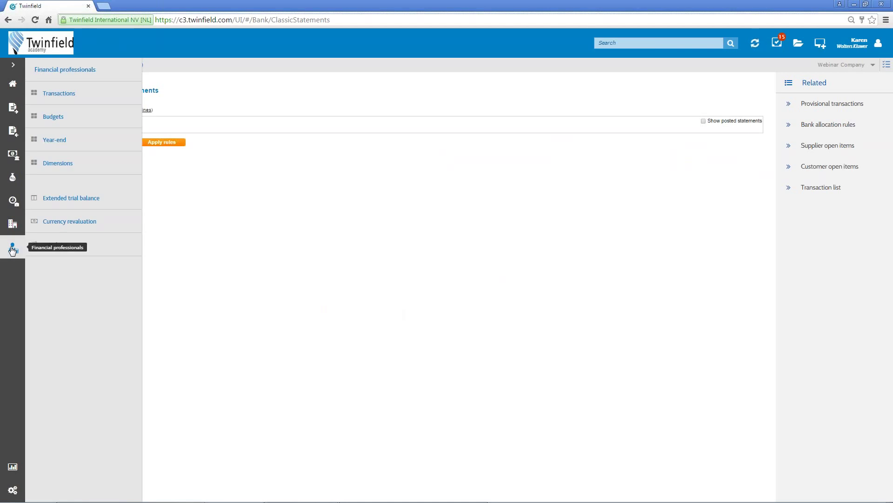
left_click(60, 94)
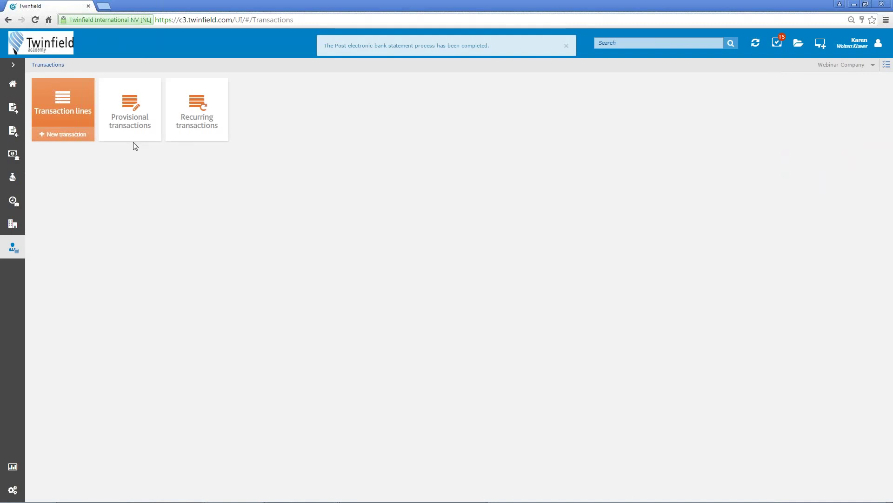
left_click(130, 128)
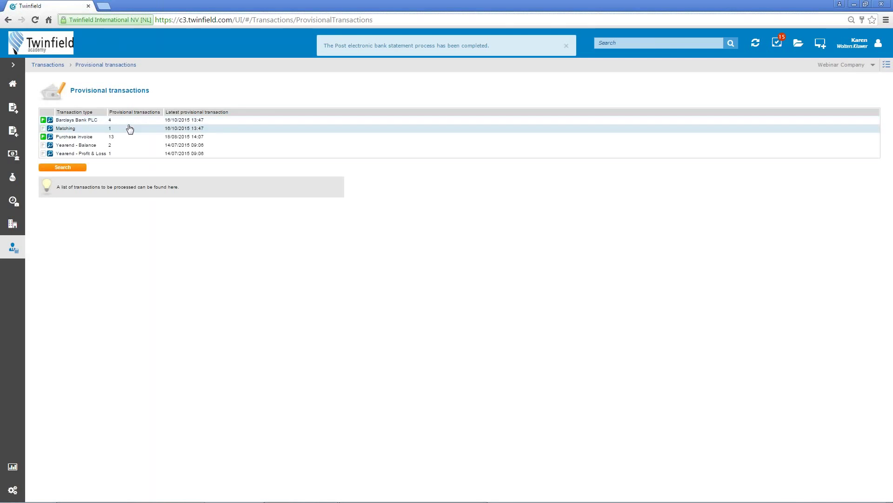
left_click(79, 120)
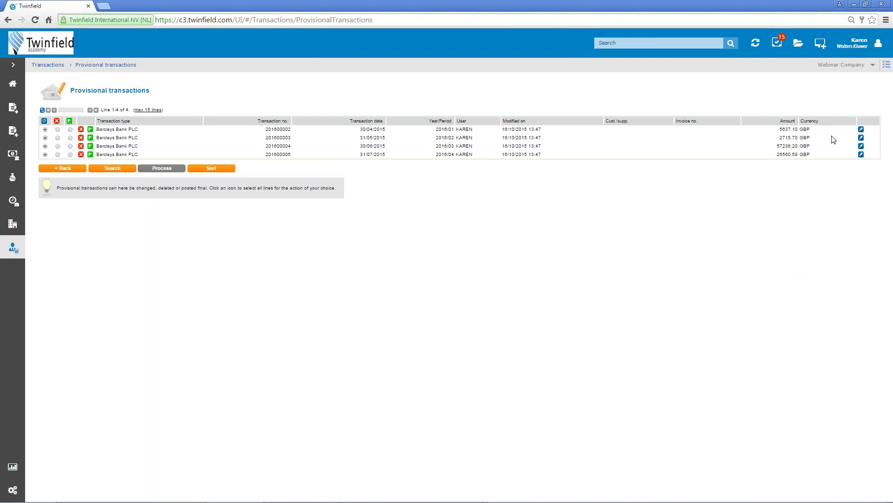
left_click(862, 130)
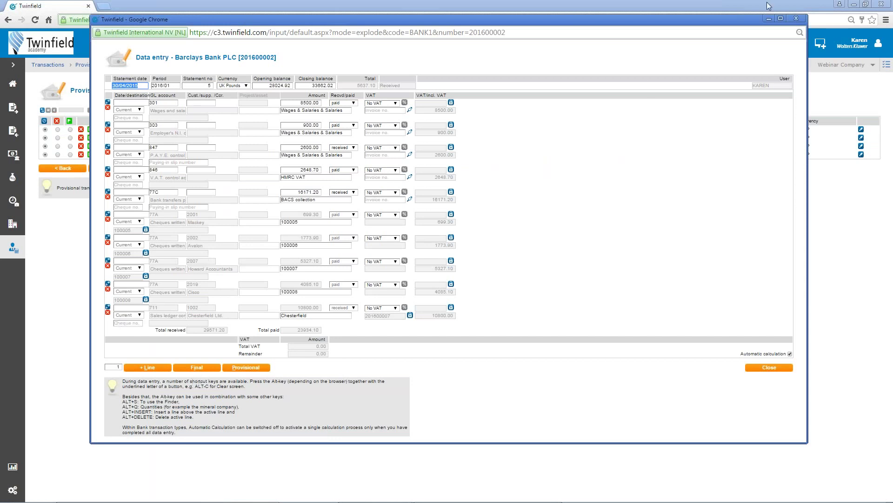
left_click(797, 17)
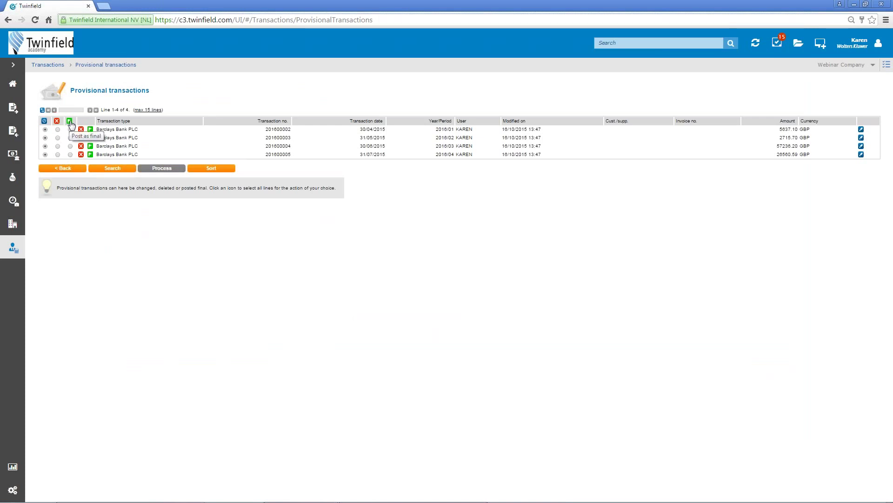
left_click(60, 169)
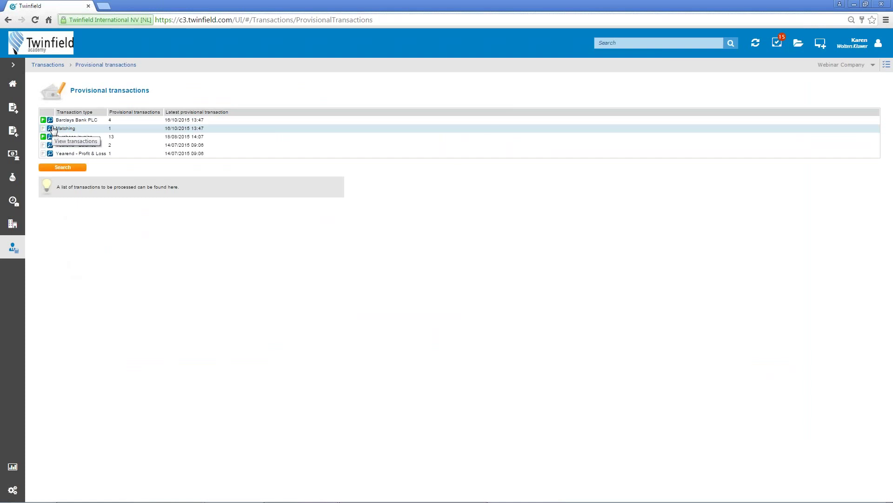
Step: Review the bank statement allocation rules on both pages, including the Bank Charges rule
left_click(13, 155)
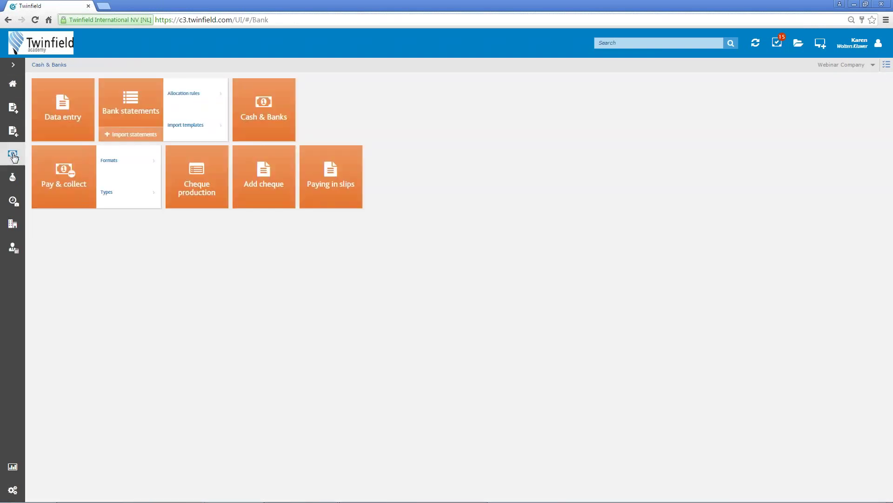
left_click(184, 94)
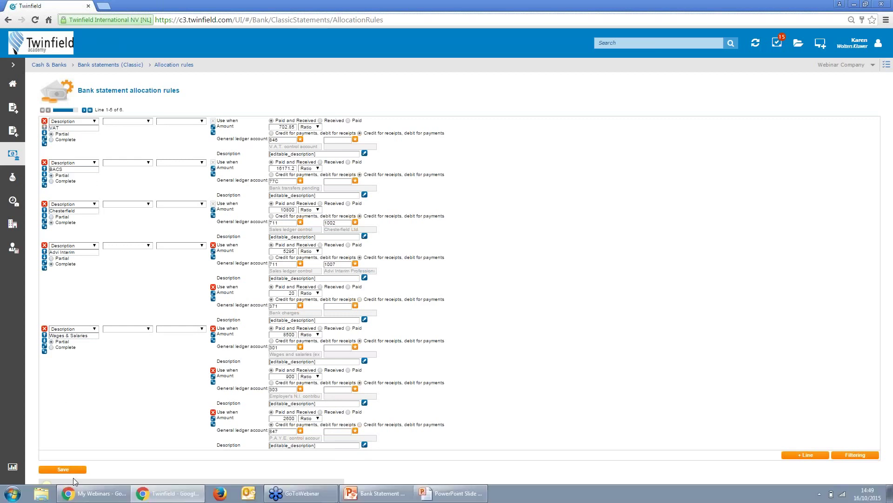
left_click(85, 110)
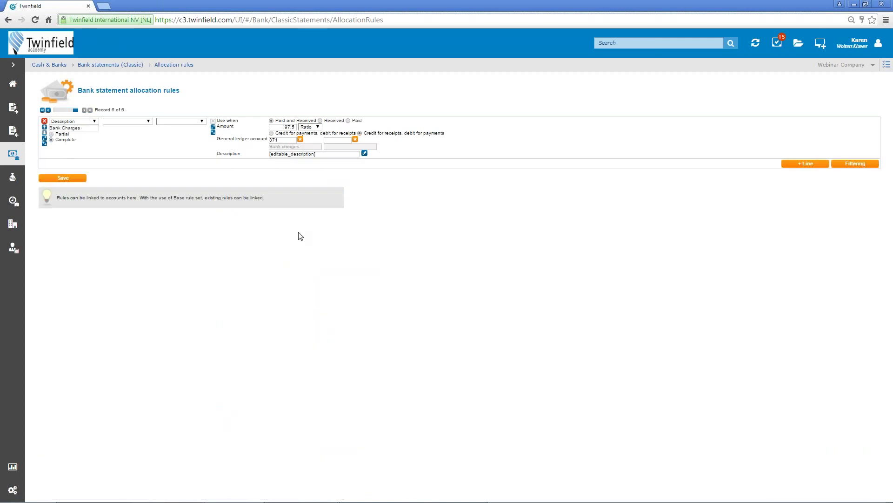
left_click(48, 110)
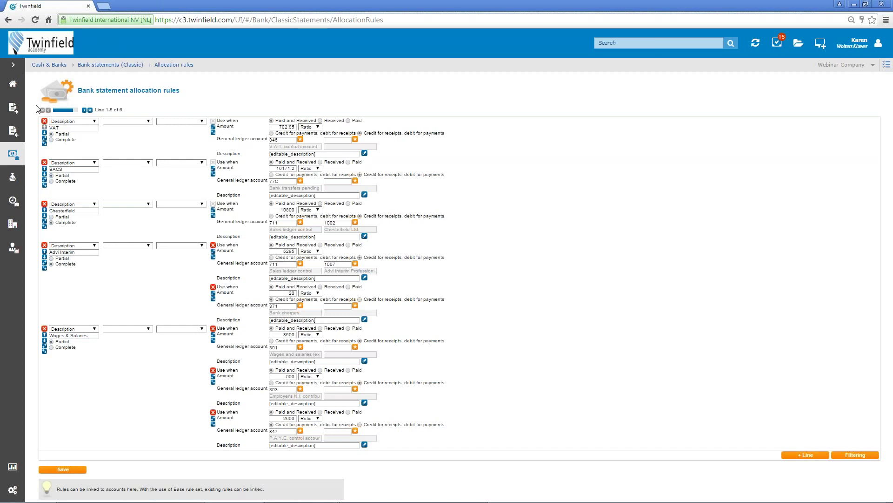
Step: Try to generate the Extended trial balance report for 2016 using the BANK01 reporting structure
left_click(13, 87)
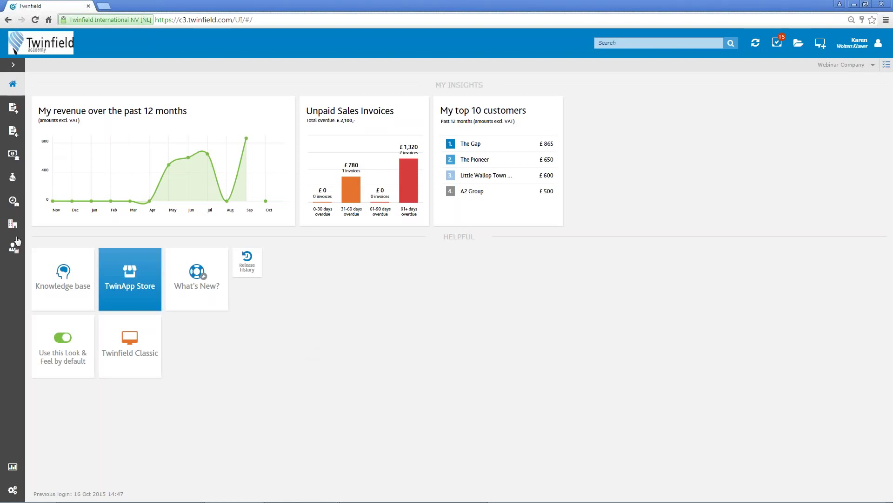
left_click(14, 252)
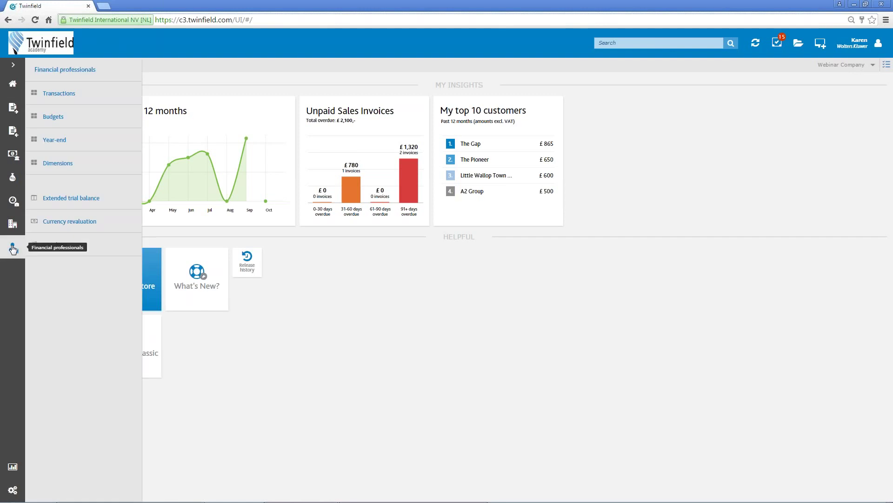
left_click(91, 201)
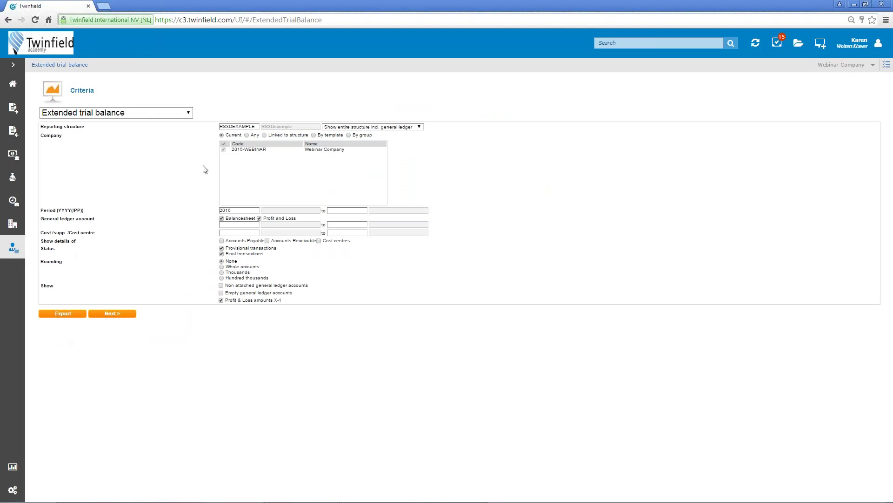
left_click(174, 127)
key("BackSpace")
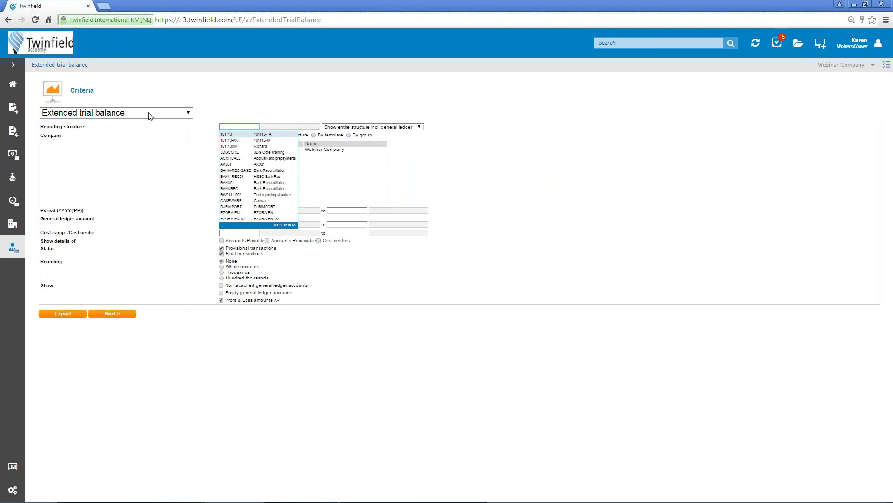
left_click(266, 183)
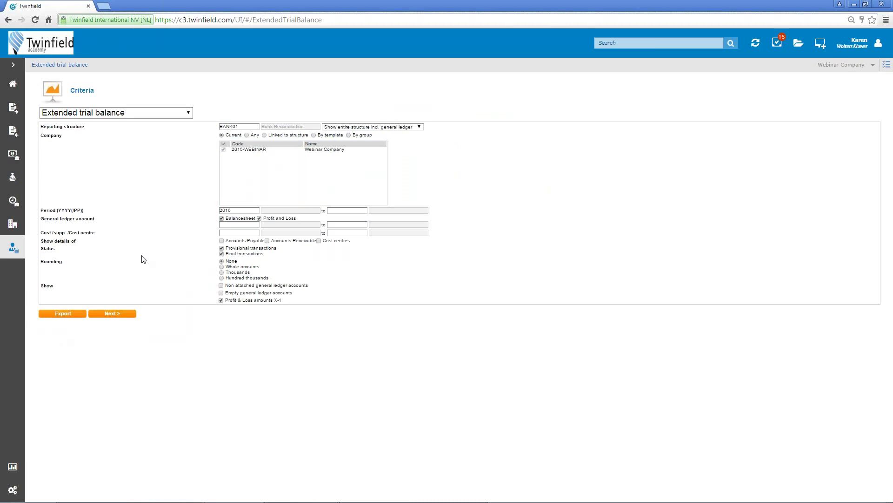
left_click(109, 314)
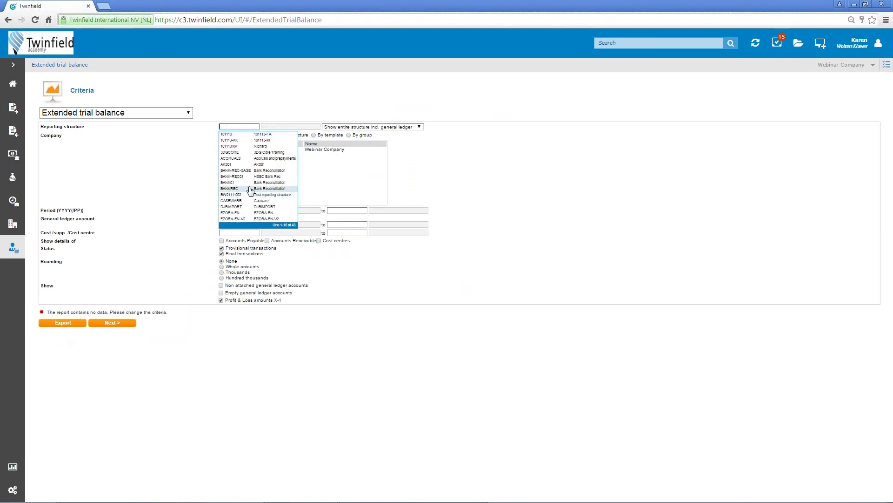
Step: Try the extended trial balance with the BANK-REC01 (HSBC Bank Rec) reporting structure, then check the available report variants without changing the selection
left_click(264, 177)
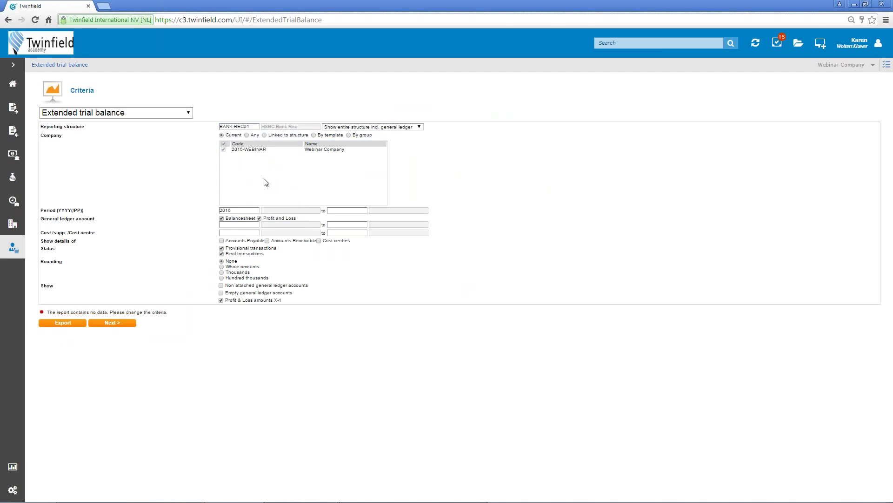
left_click(124, 322)
left_click(189, 113)
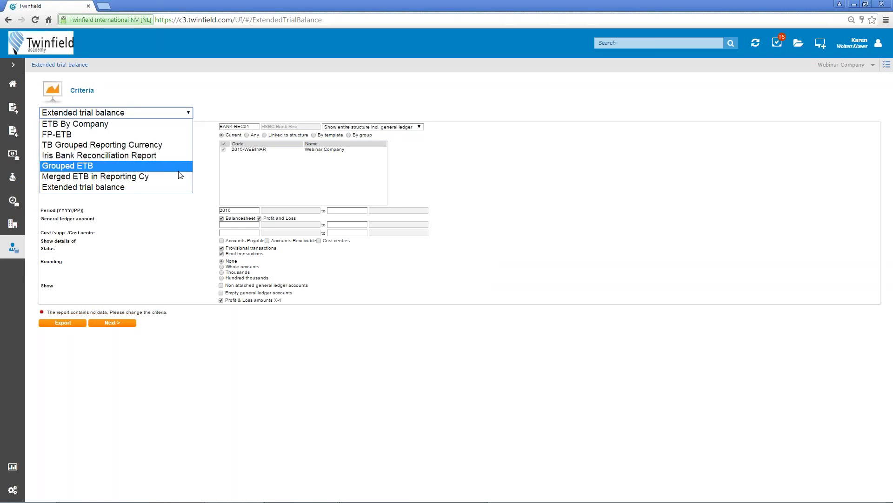
left_click(215, 109)
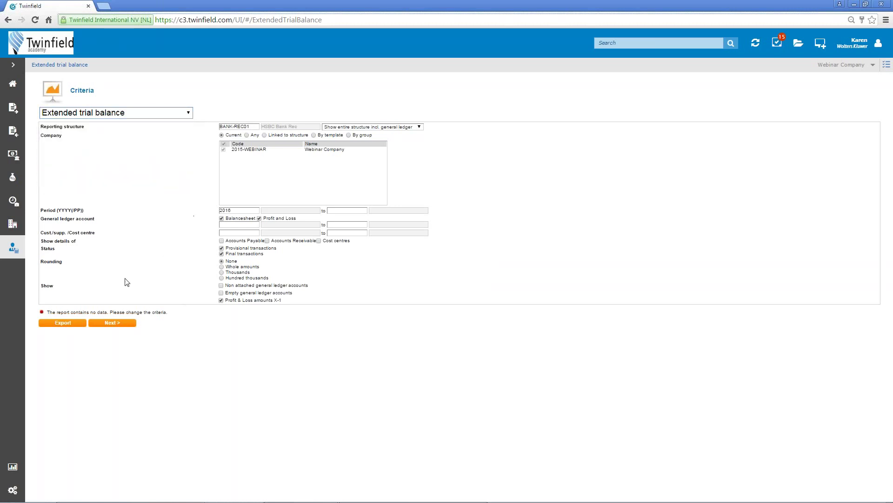
Step: Generate the General Ledger Balances per period report from the General Ledger report category, keeping the default criteria
mouse_move(62, 498)
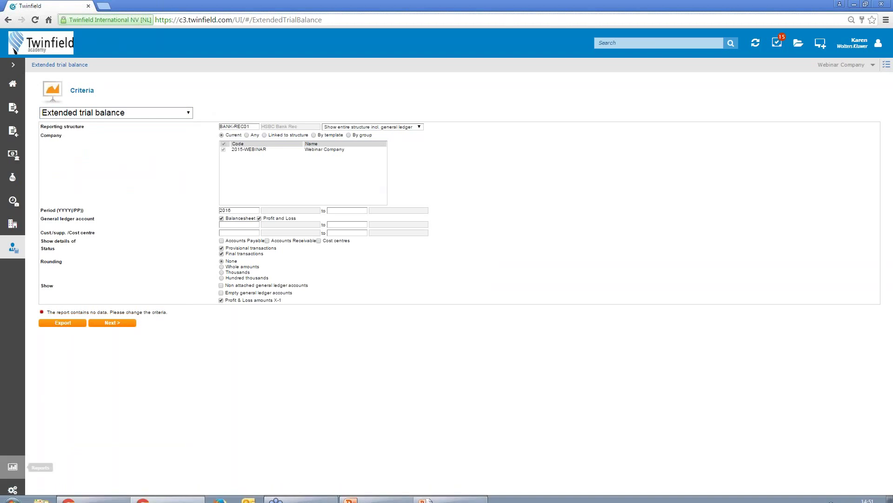
left_click(13, 468)
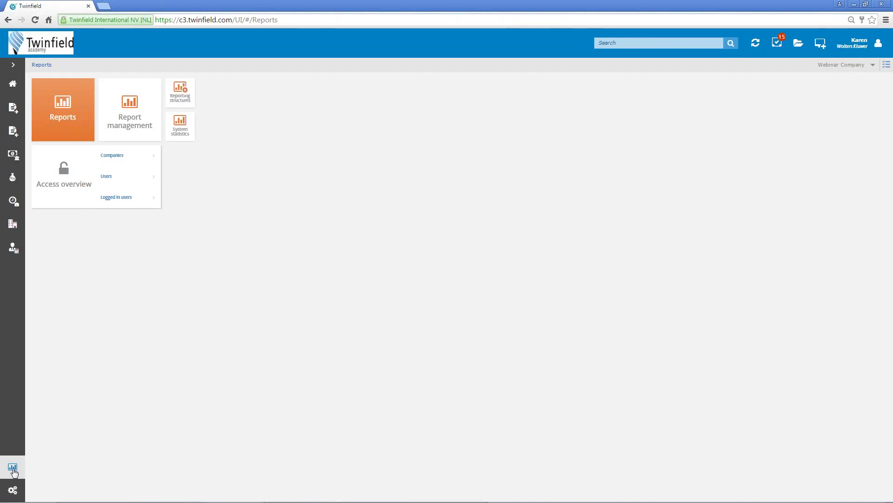
left_click(65, 115)
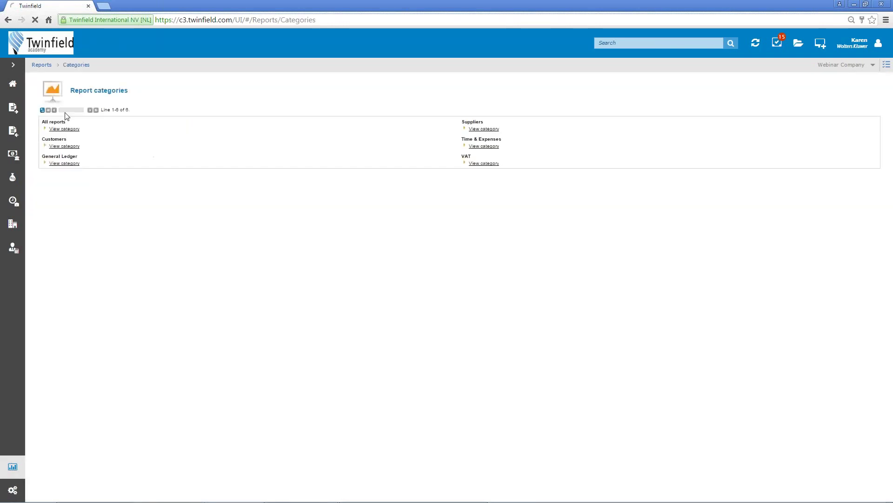
left_click(64, 164)
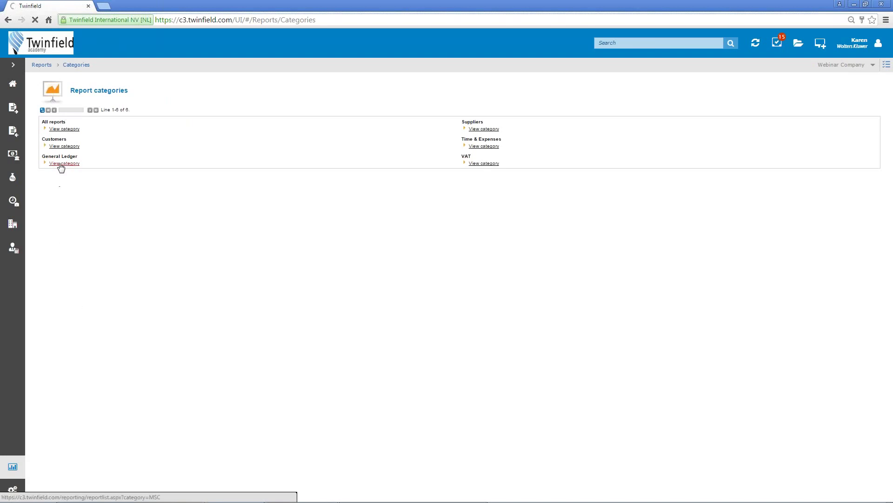
left_click(61, 165)
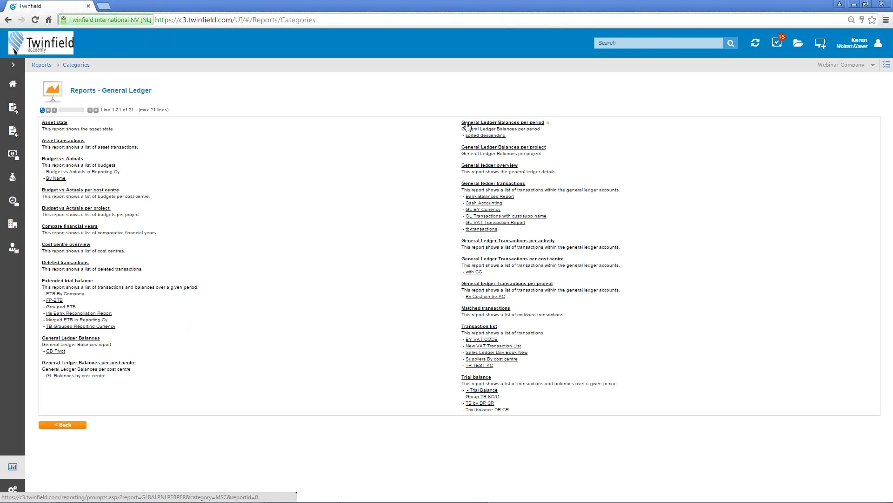
left_click(500, 123)
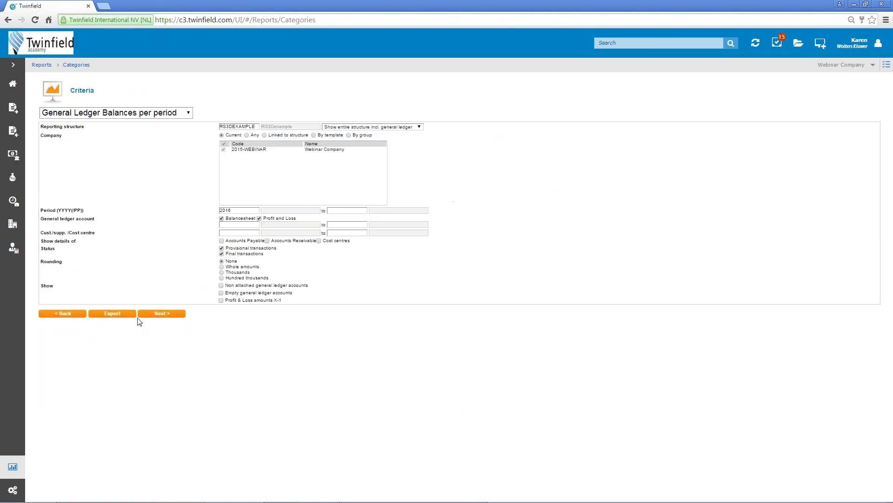
left_click(172, 318)
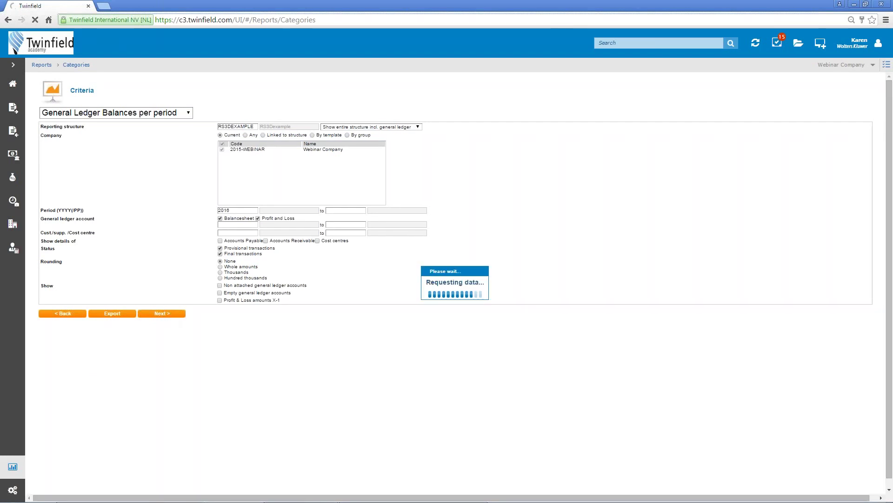